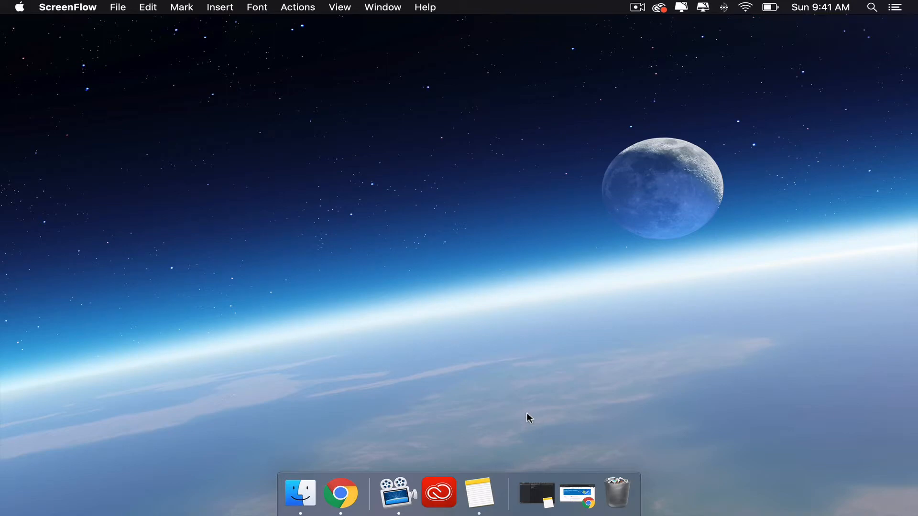
- Switch to Chrome and invite a student to the Google Classroom Reference class using the student's e-mail address
click(575, 499)
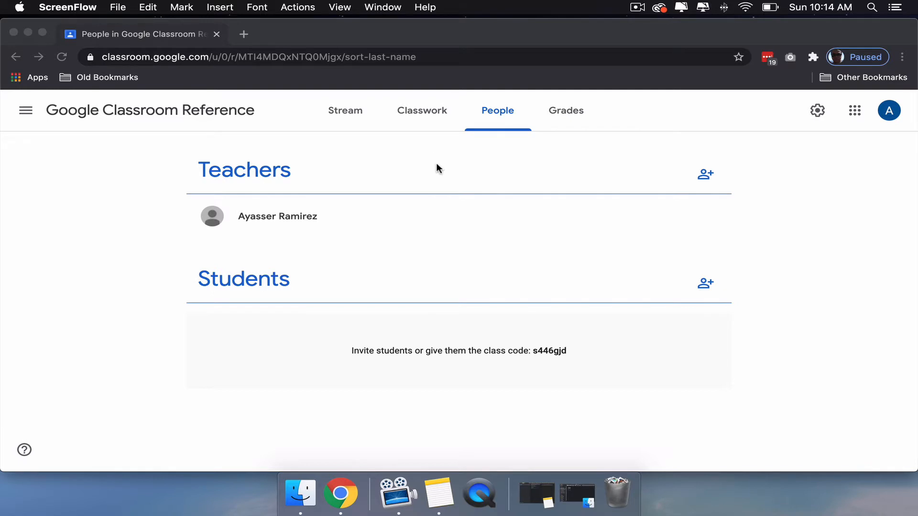
click(704, 284)
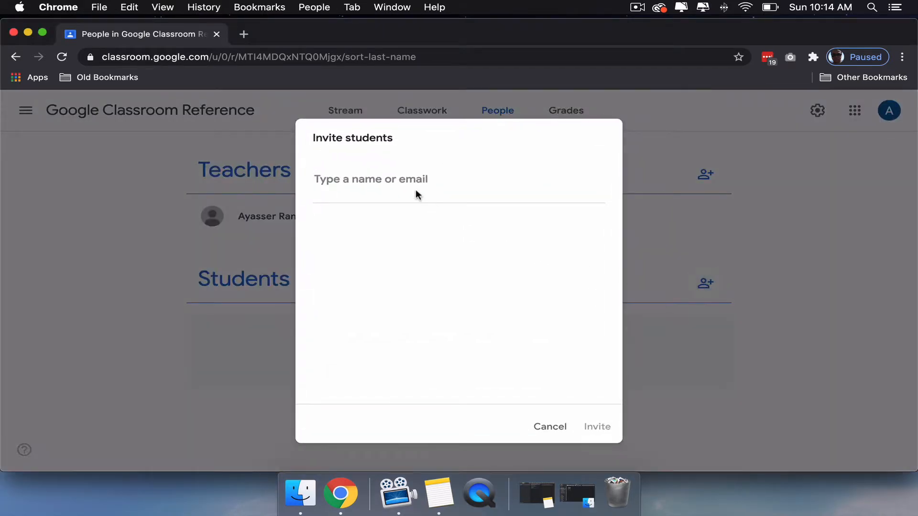
text(tech)
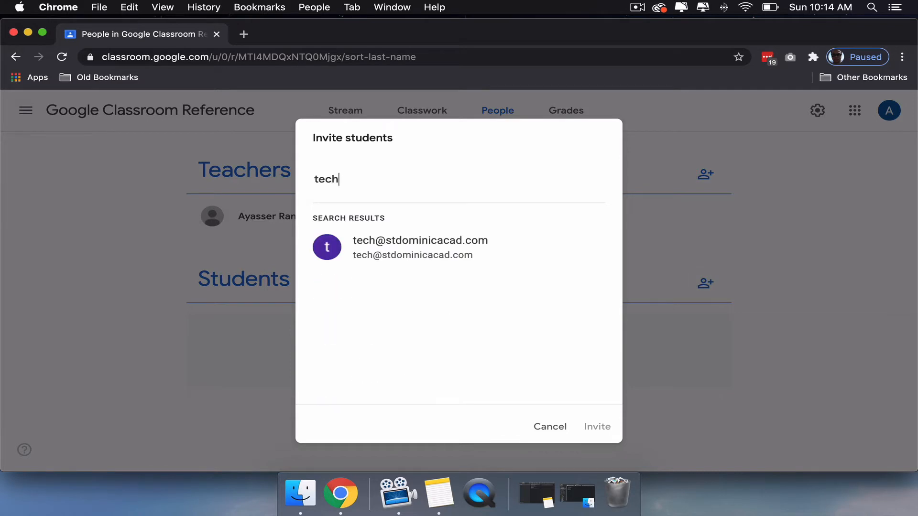
click(418, 242)
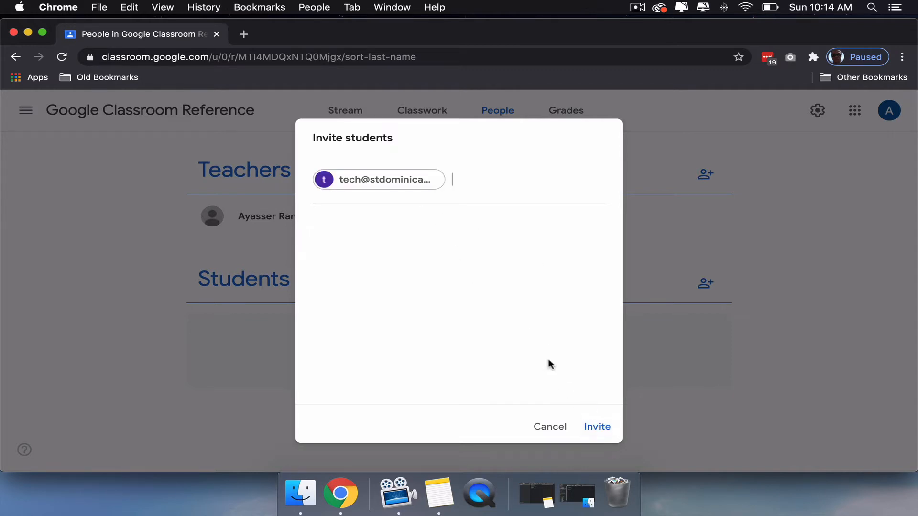
click(600, 427)
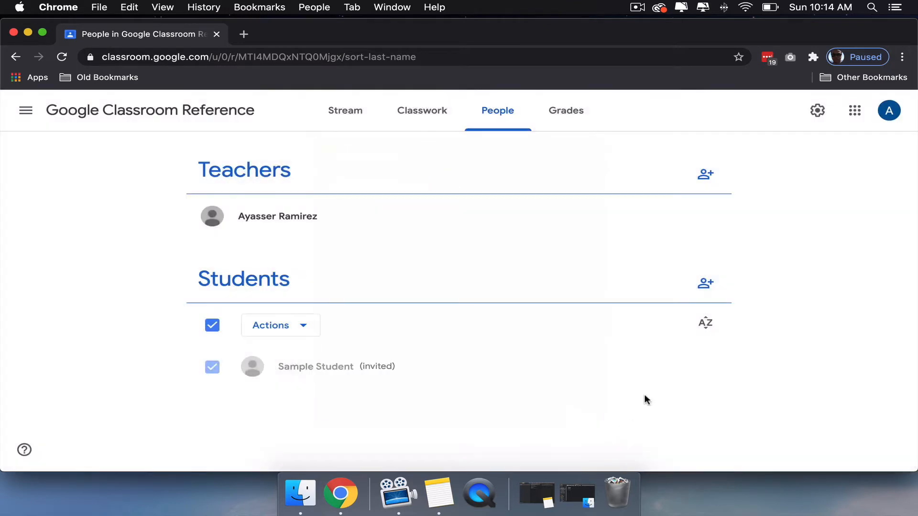
- Switch to the student's Google account and accept the invitation to join the Google Classroom Reference class
click(888, 111)
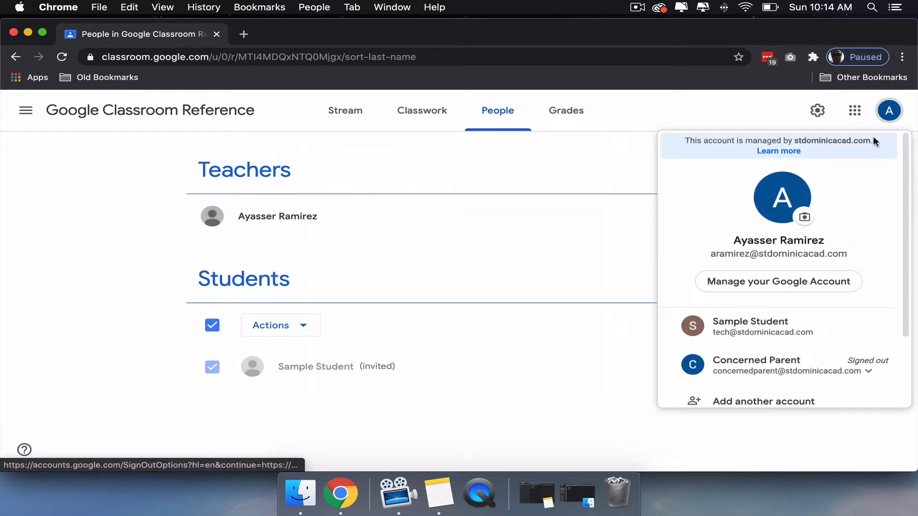
click(752, 315)
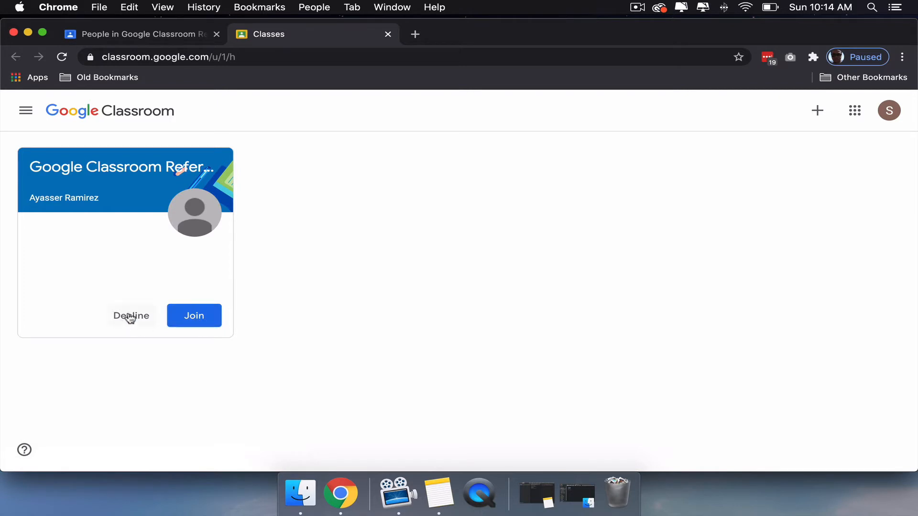
click(193, 318)
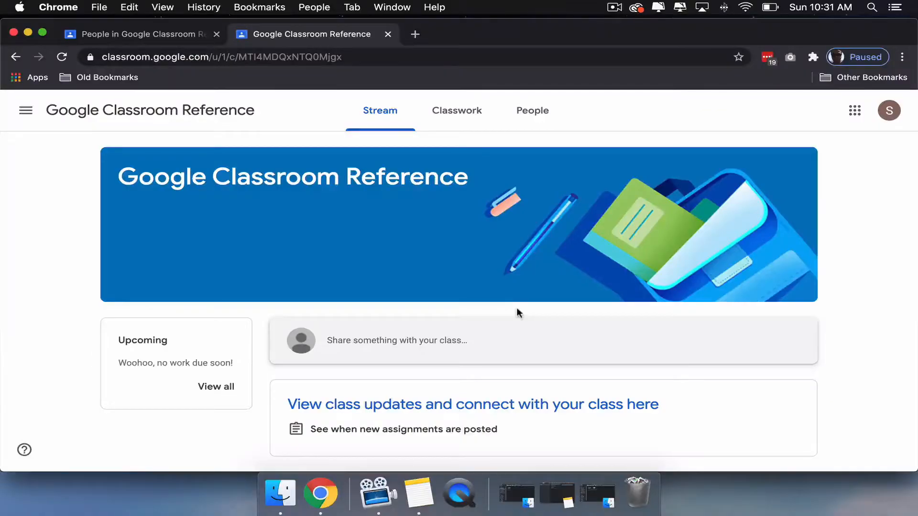
- Return to the teacher's People page, invite a guardian for the student by e-mail, and check the student's further options
click(154, 38)
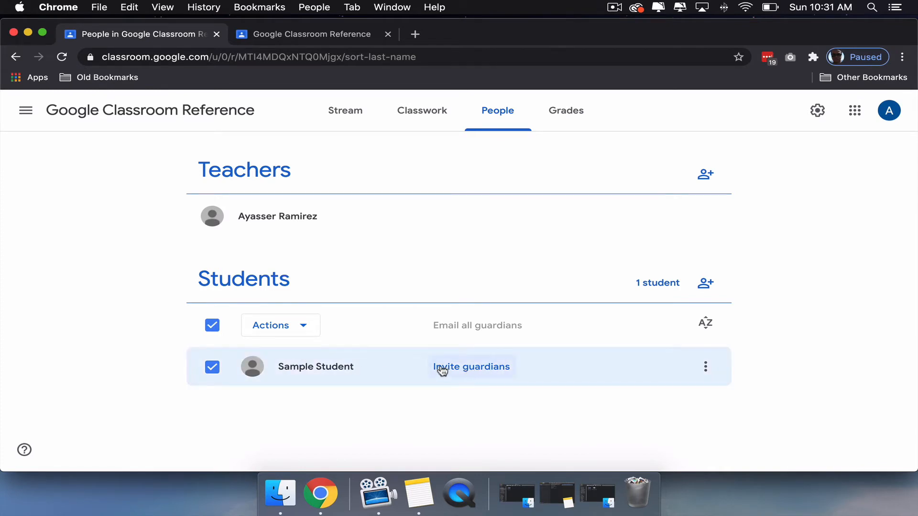
click(464, 370)
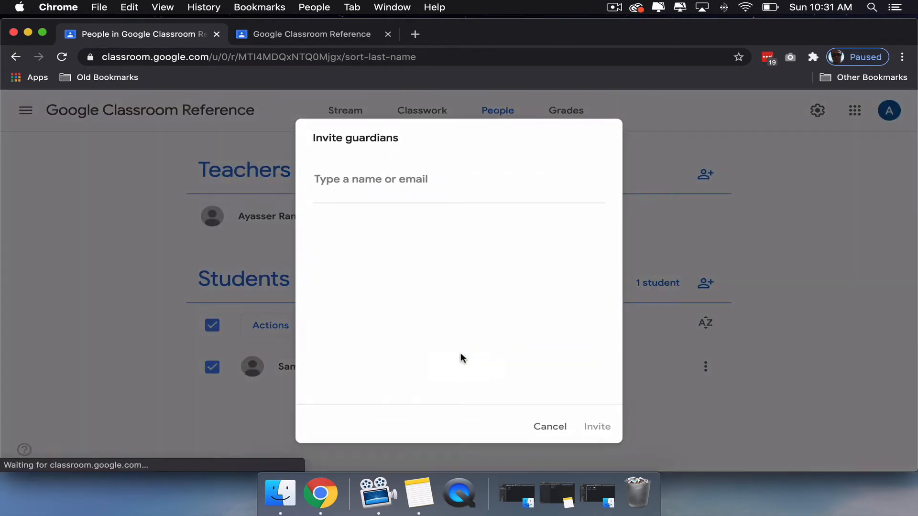
key(super+v)
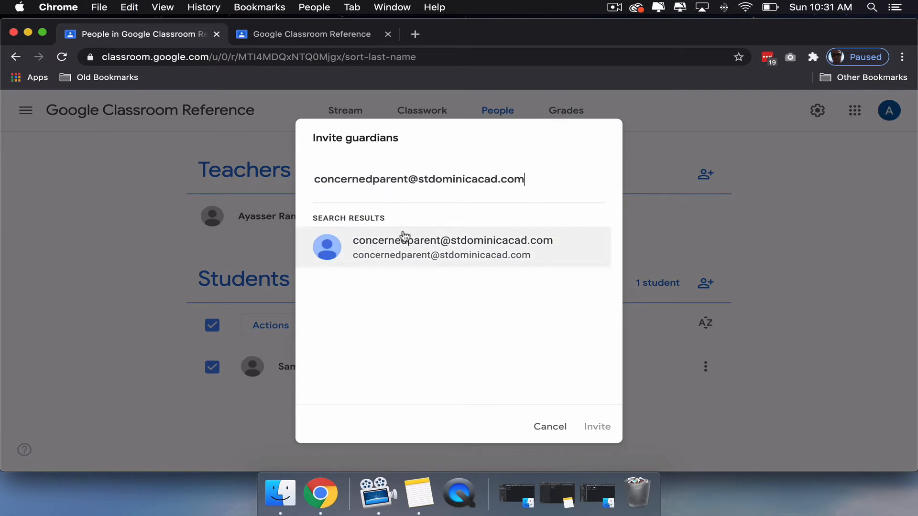
click(393, 250)
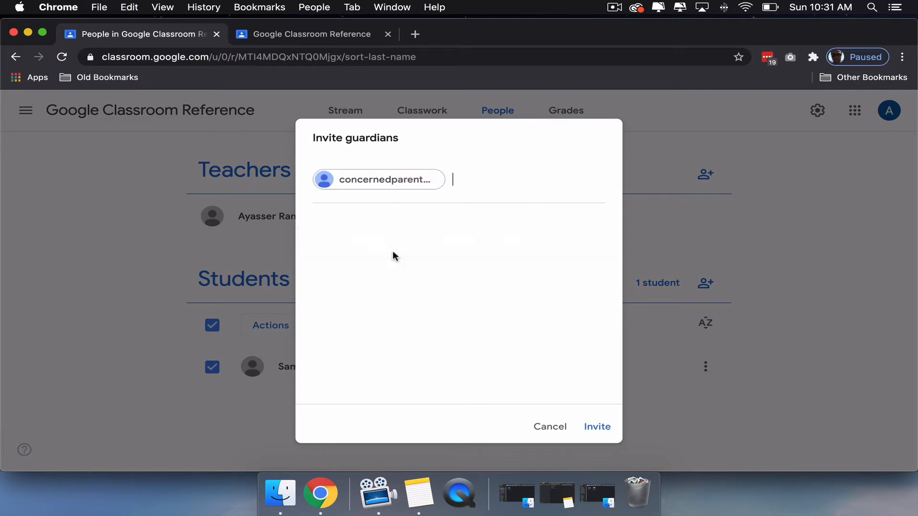
click(597, 427)
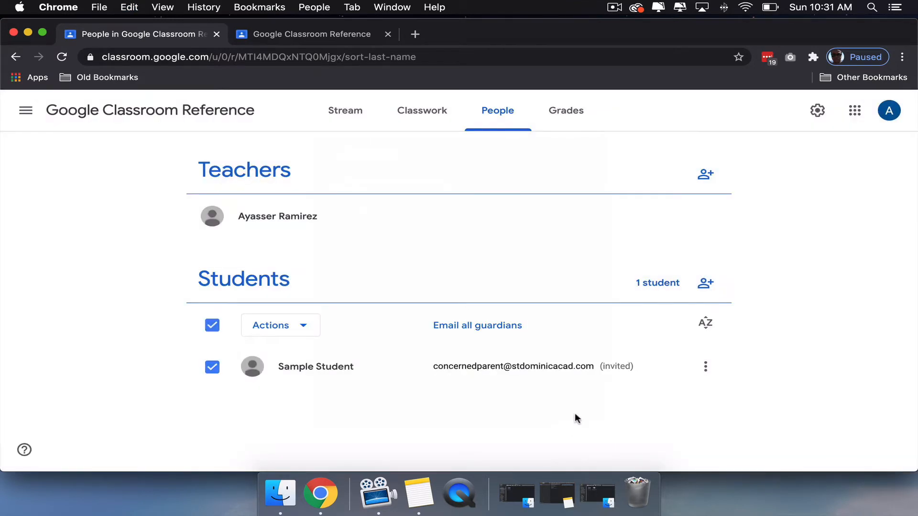
click(704, 367)
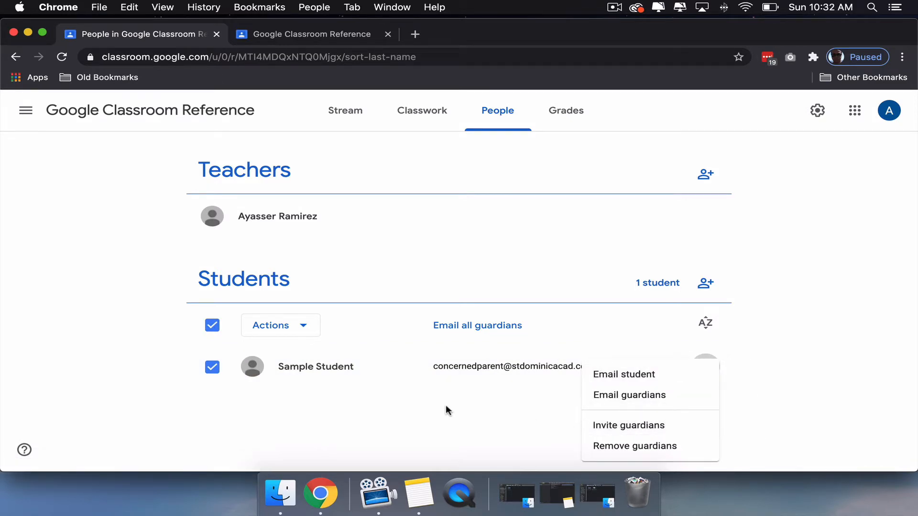
click(400, 404)
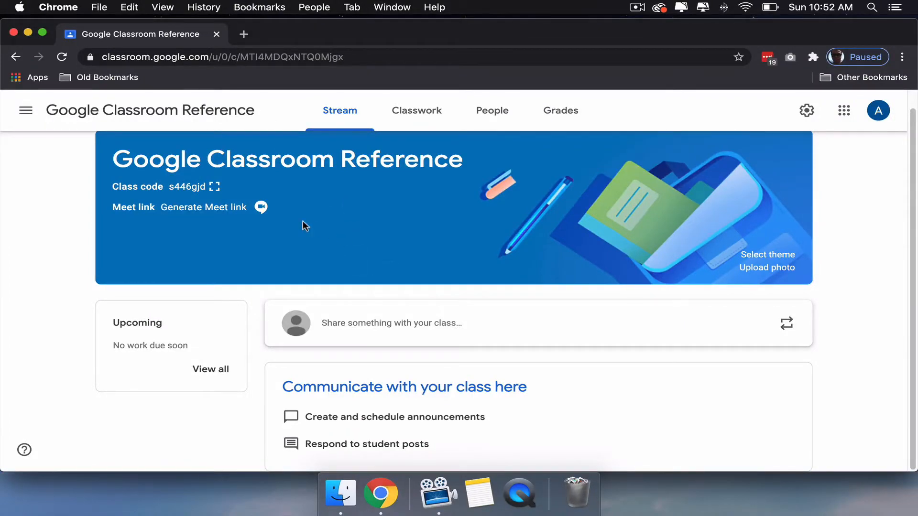
- Start a class announcement in the Stream with the text "I like eggs!"
click(380, 326)
scroll(346, 405, down, 1)
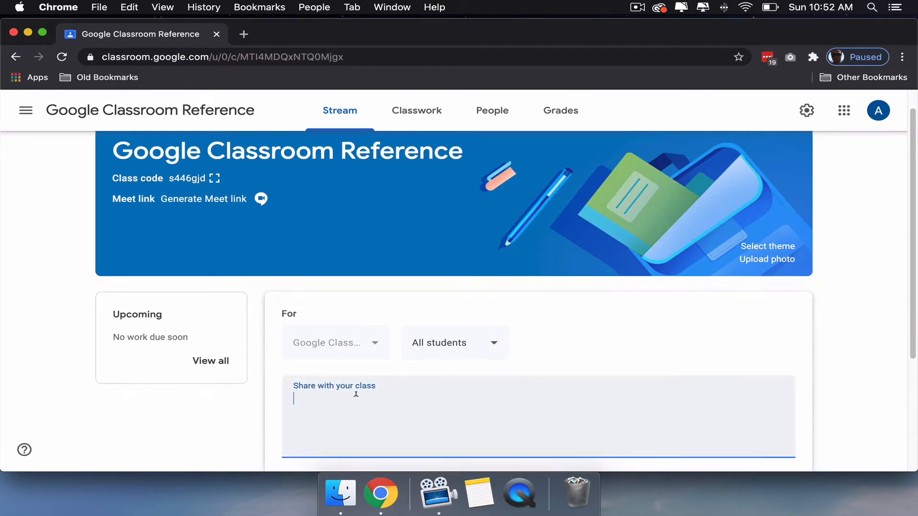
text(I like eggs!)
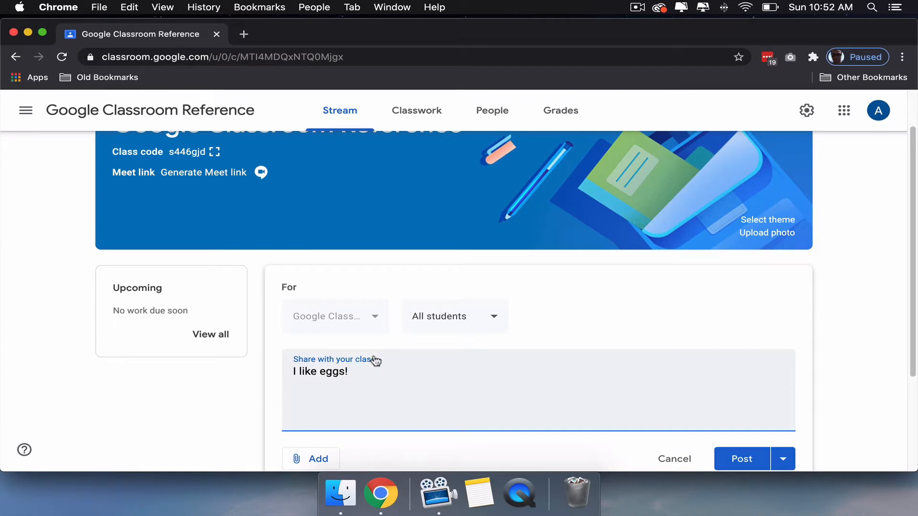
scroll(373, 361, down, 1)
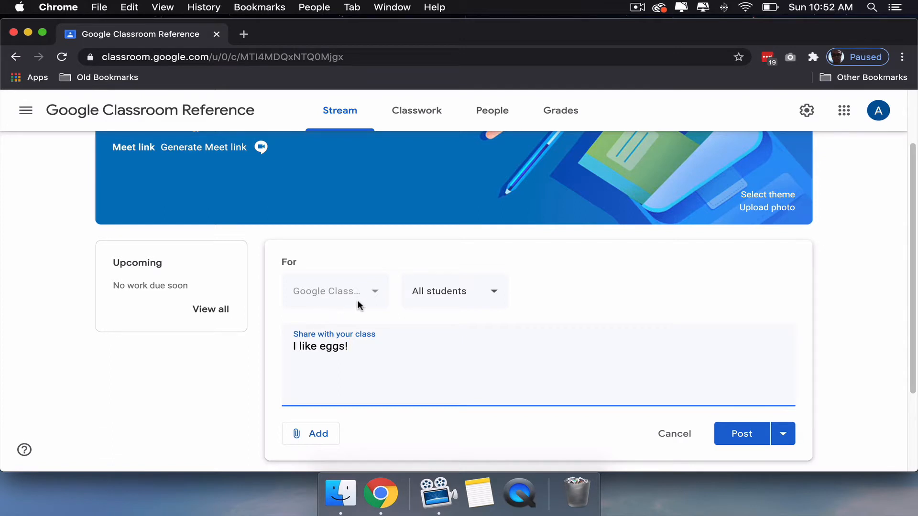
- Review the announcement's audience, attachment and scheduling options, and post it immediately to all students
click(491, 293)
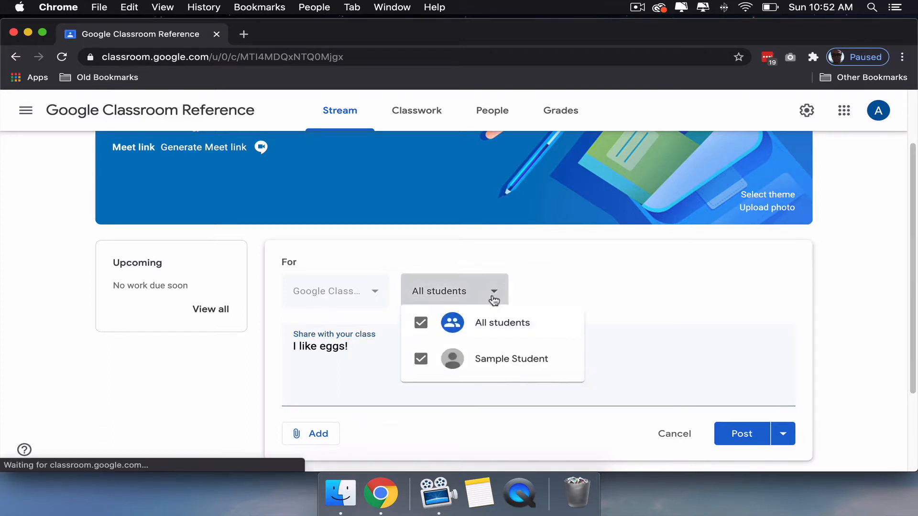
click(493, 293)
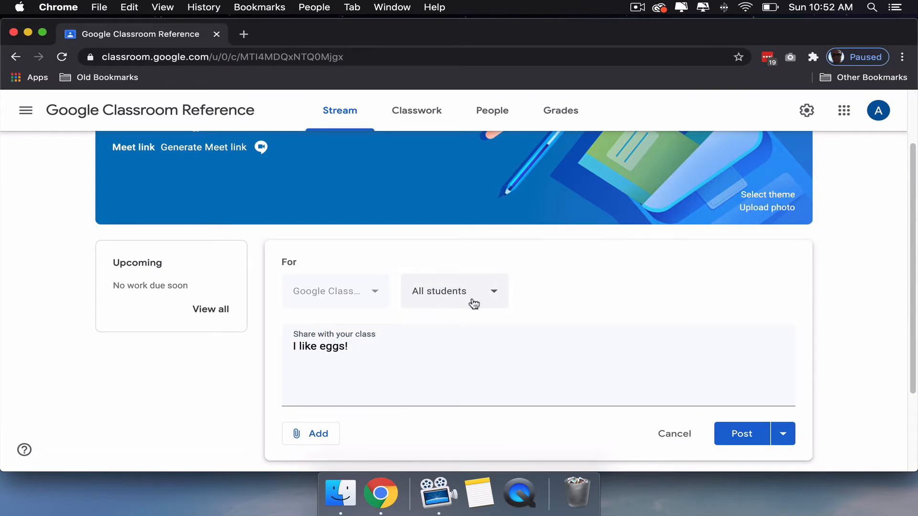
click(311, 433)
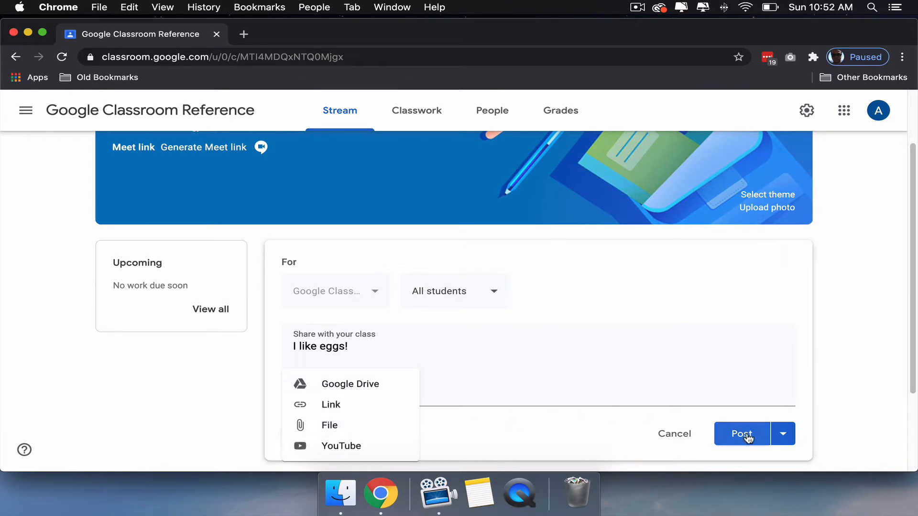
click(784, 434)
click(785, 436)
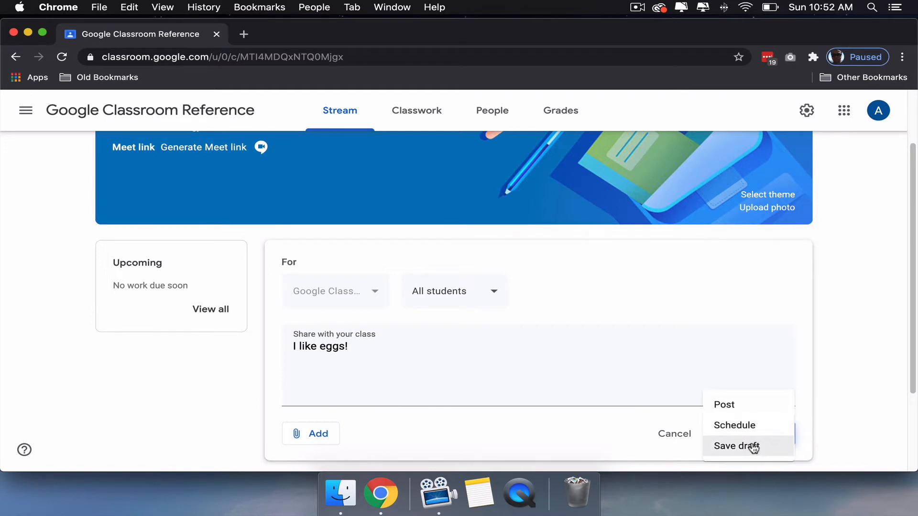
click(615, 423)
click(729, 433)
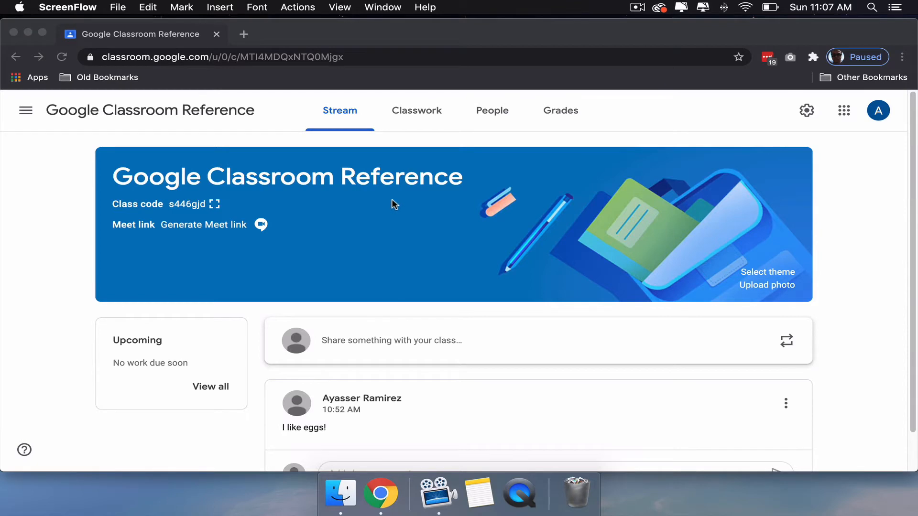
- Generate a Meet link for the class and save it as visible to students
scroll(394, 313, down, 2)
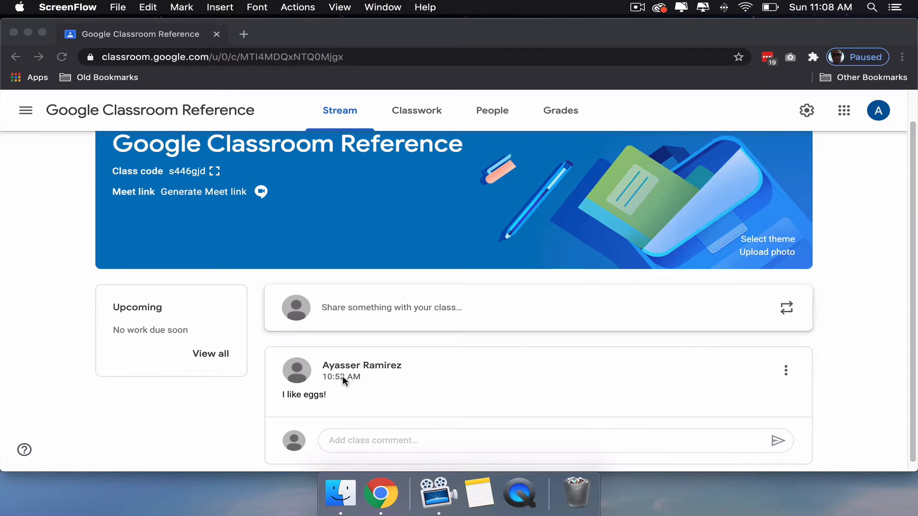
scroll(344, 373, down, 1)
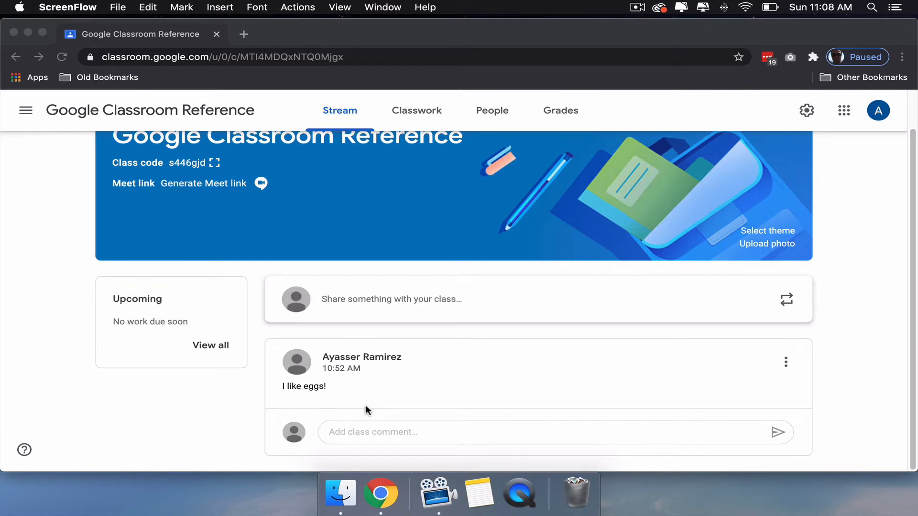
scroll(365, 406, up, 2)
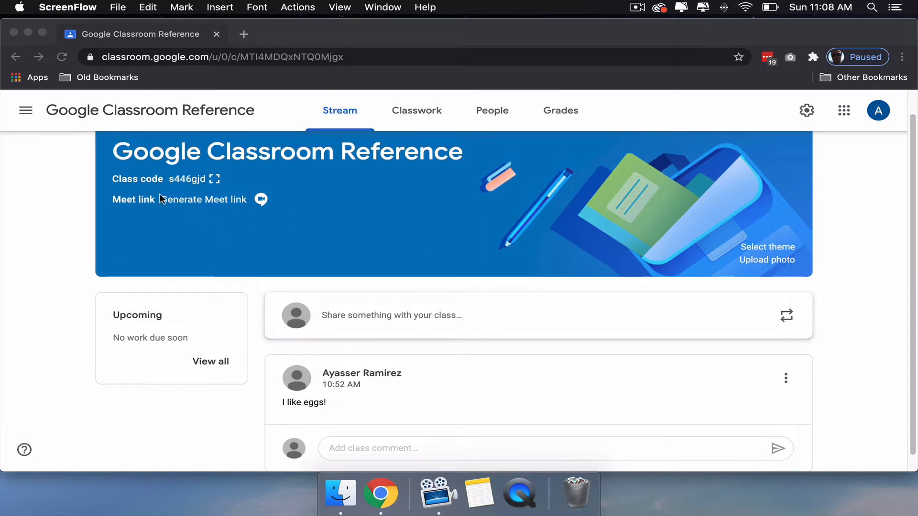
click(223, 200)
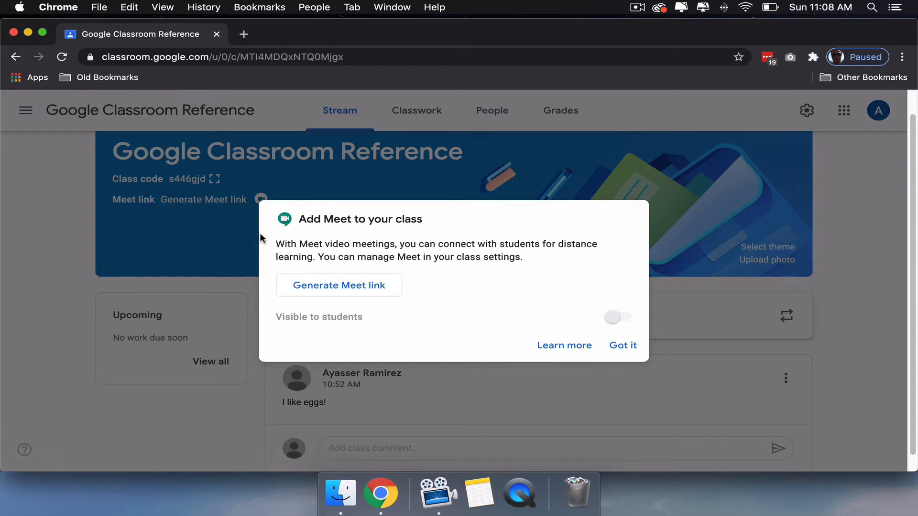
click(320, 285)
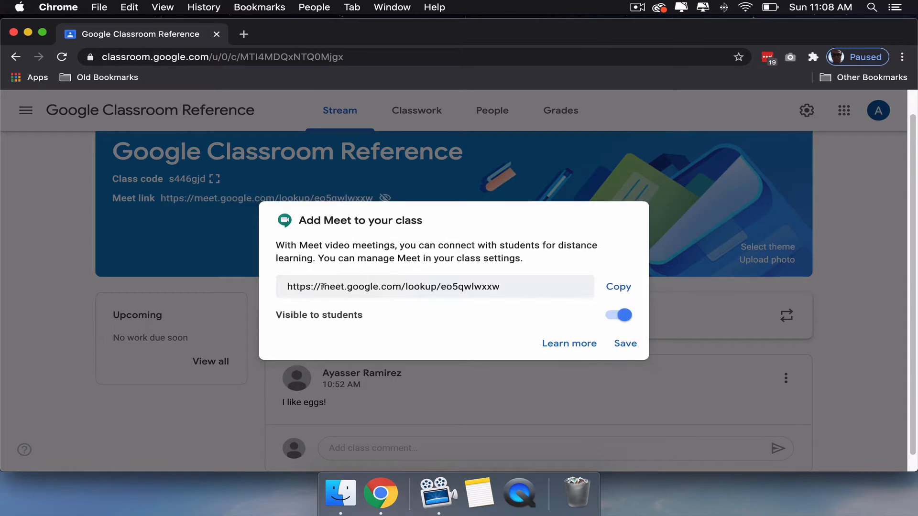
click(620, 342)
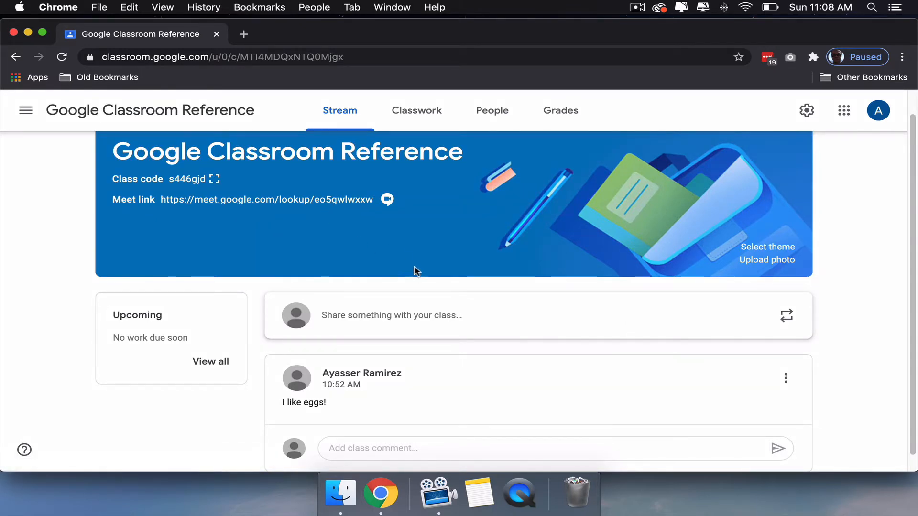
- Create a classwork topic named "Powerpoints"
click(412, 119)
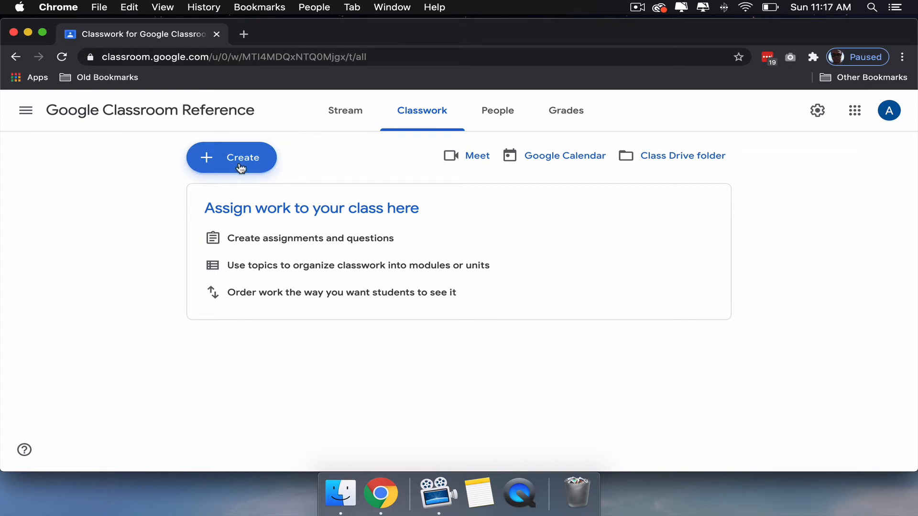
click(229, 165)
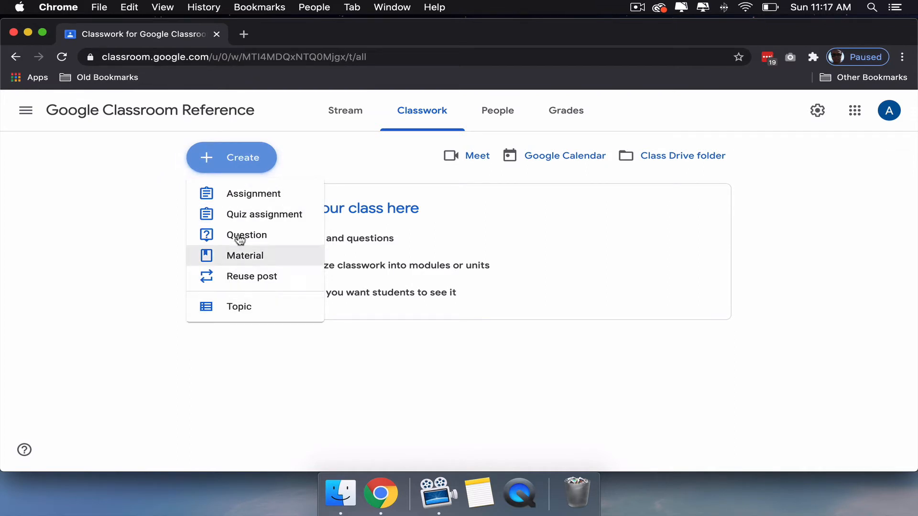
click(231, 306)
text(Powerpoints)
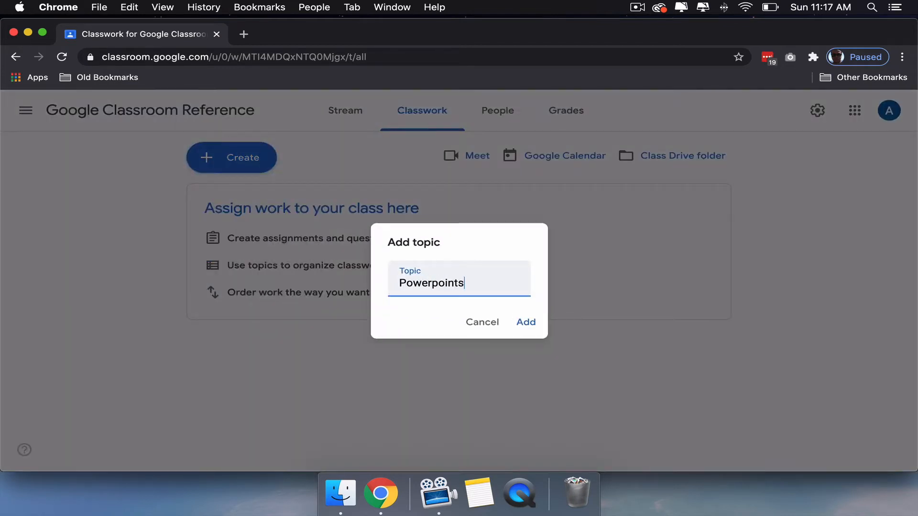
key(Return)
- Create a second classwork topic named "Notes and Videos"
click(306, 163)
click(314, 306)
text(Notes)
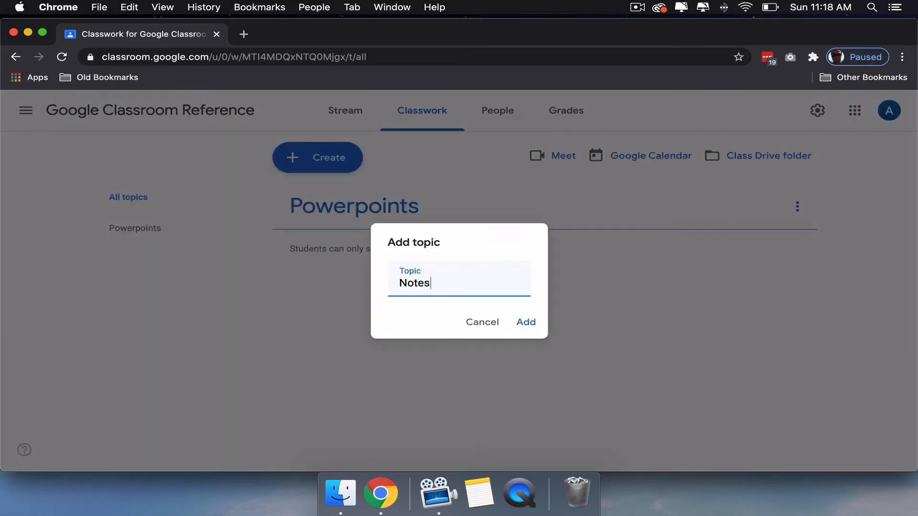
text( and Videos)
key(Return)
- Create a third classwork topic named "Weekly Assignment Sept 7-Sept11"
click(306, 158)
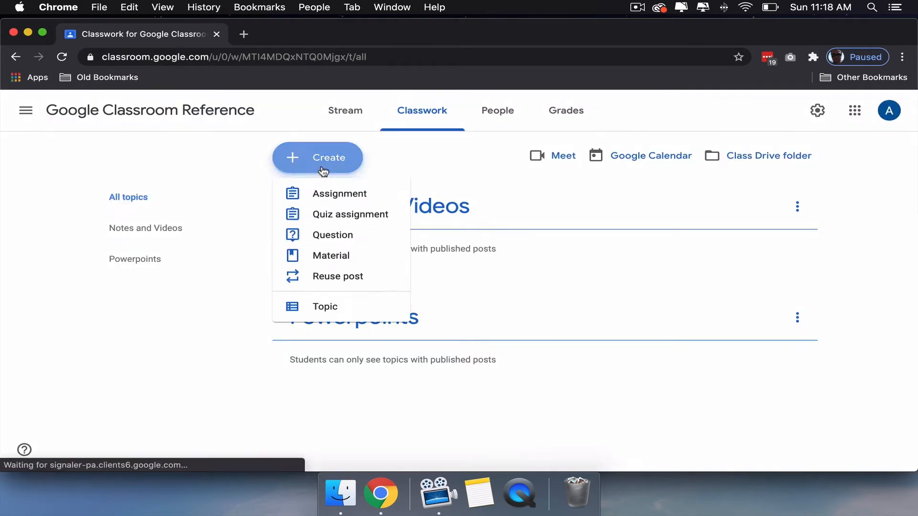
click(325, 305)
text(Weekly Assignment)
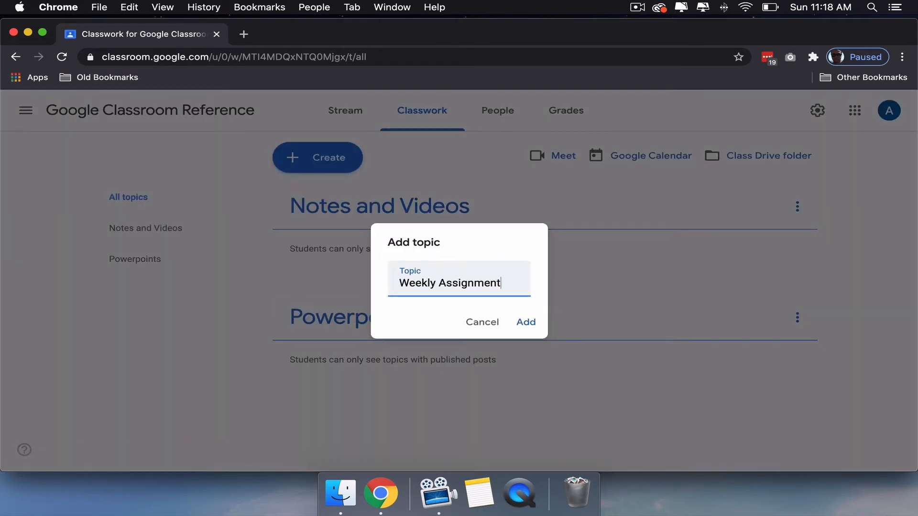
text( Sept 7-Sept11)
key(Return)
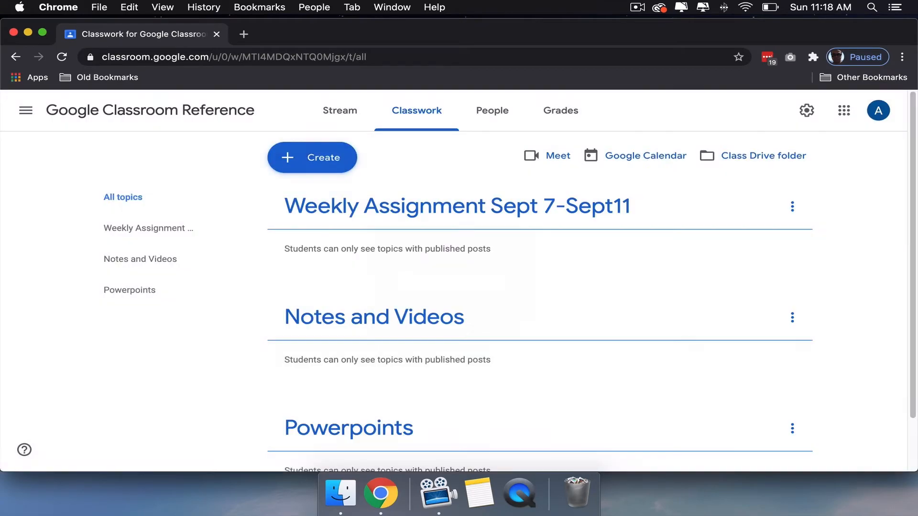
- Start a new classwork material titled "Unit 1: Geometry Basics"
scroll(456, 352, down, 2)
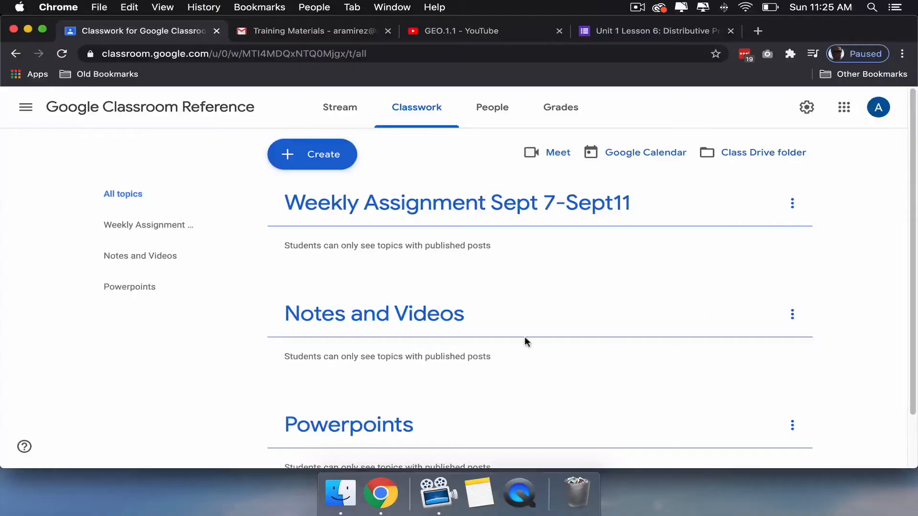
scroll(510, 342, down, 3)
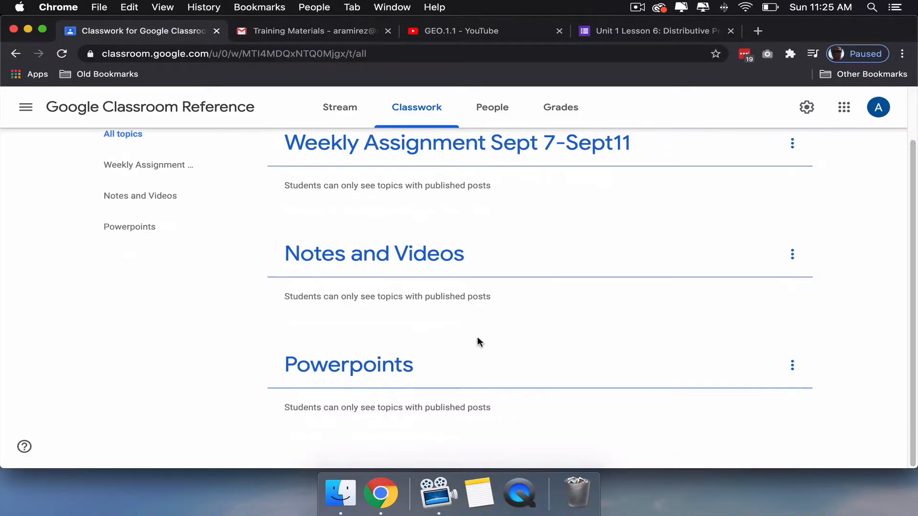
scroll(406, 239, up, 3)
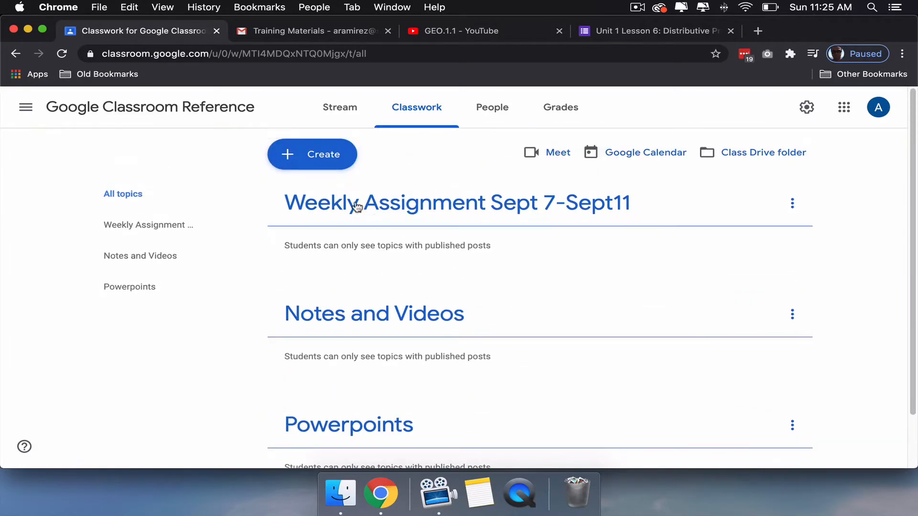
click(309, 155)
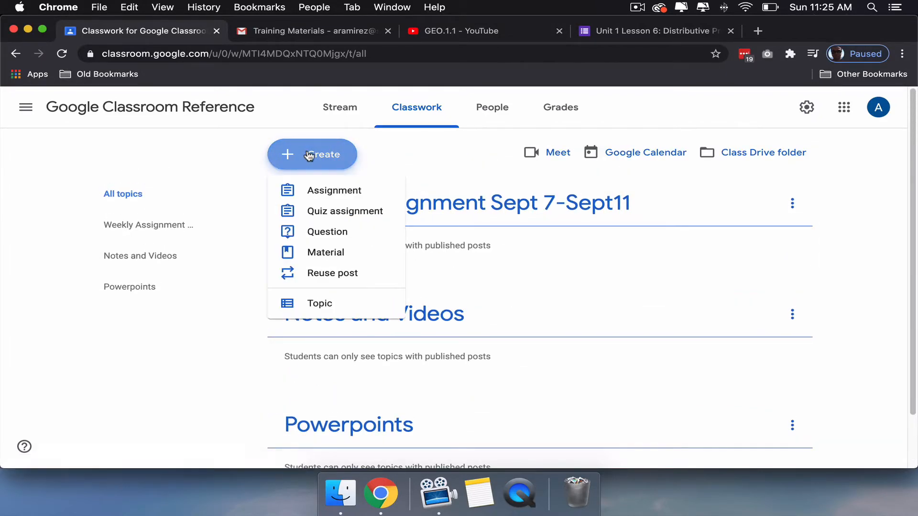
click(322, 253)
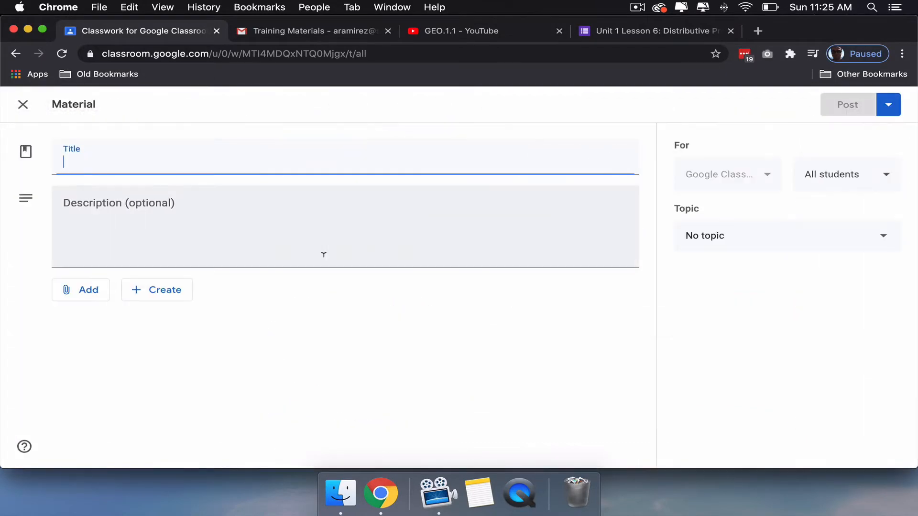
text(Unit 1: Geometry Basics)
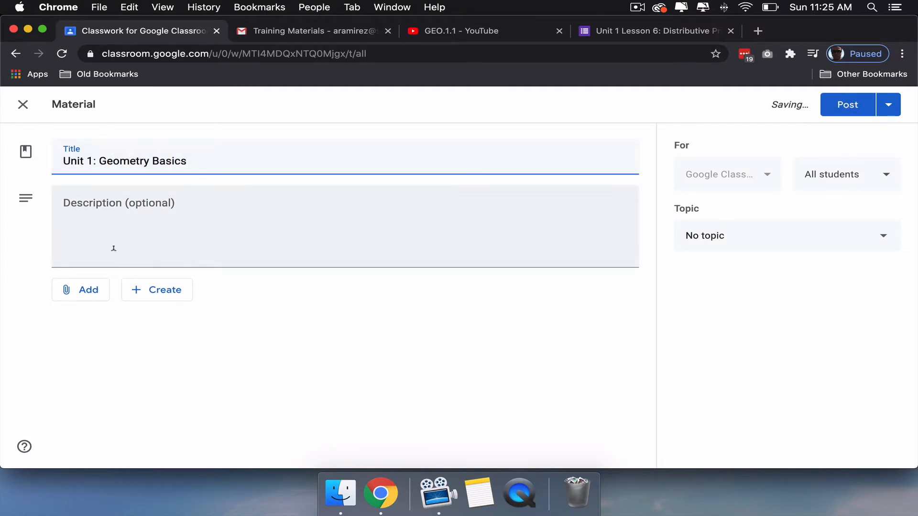
- Attach the "Unit 1: Tools of Geometry" slide deck from Google Drive to the material
click(88, 290)
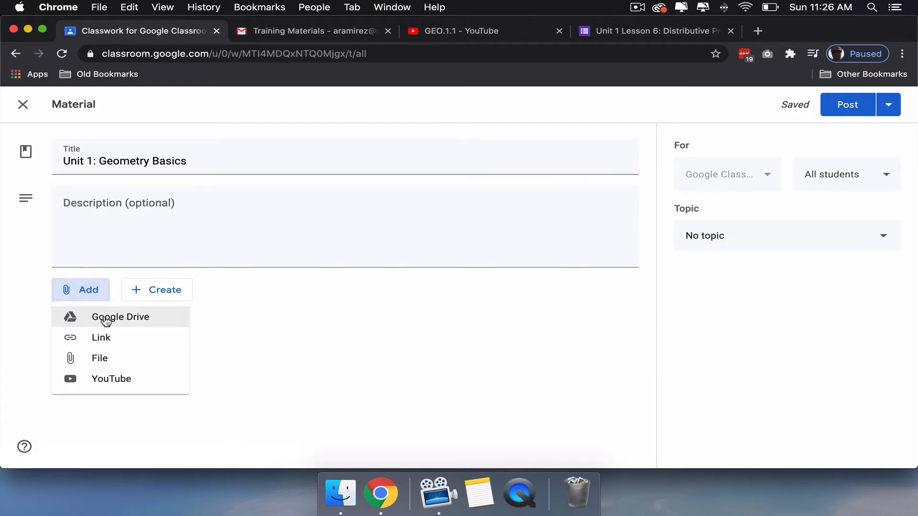
click(104, 319)
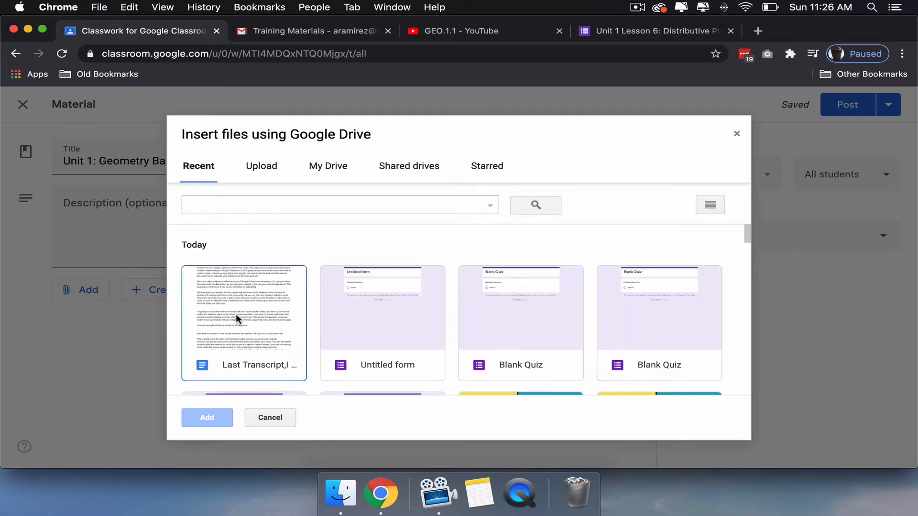
scroll(360, 315, down, 3)
scroll(449, 341, down, 2)
click(475, 330)
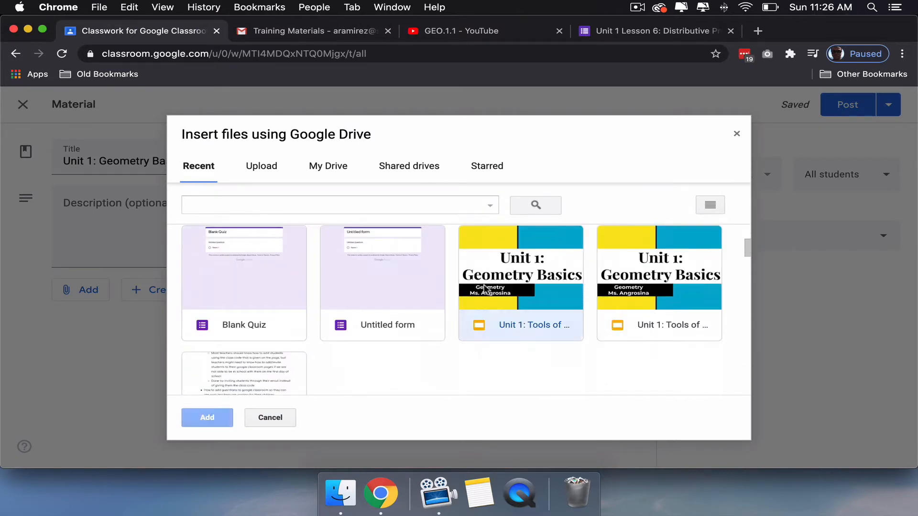
click(207, 419)
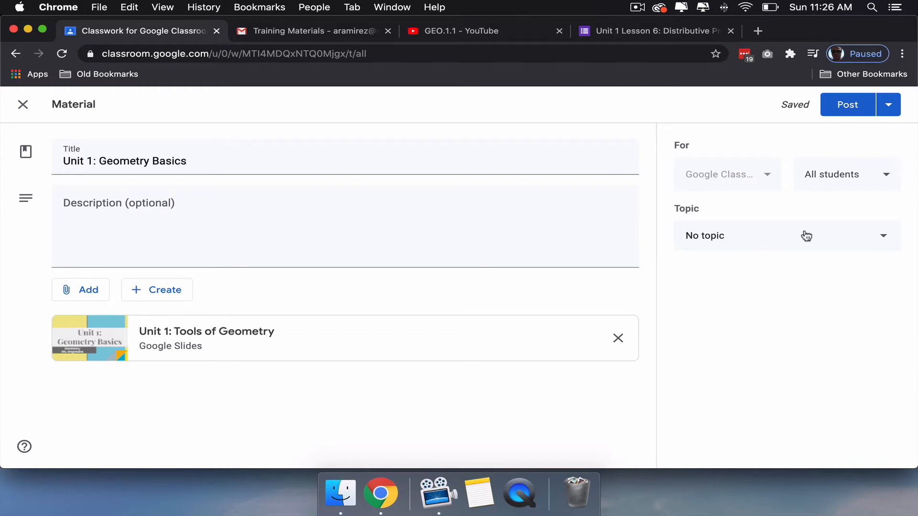
- Post the Unit 1 material under the Powerpoints topic and check its attachment in the class list
click(826, 237)
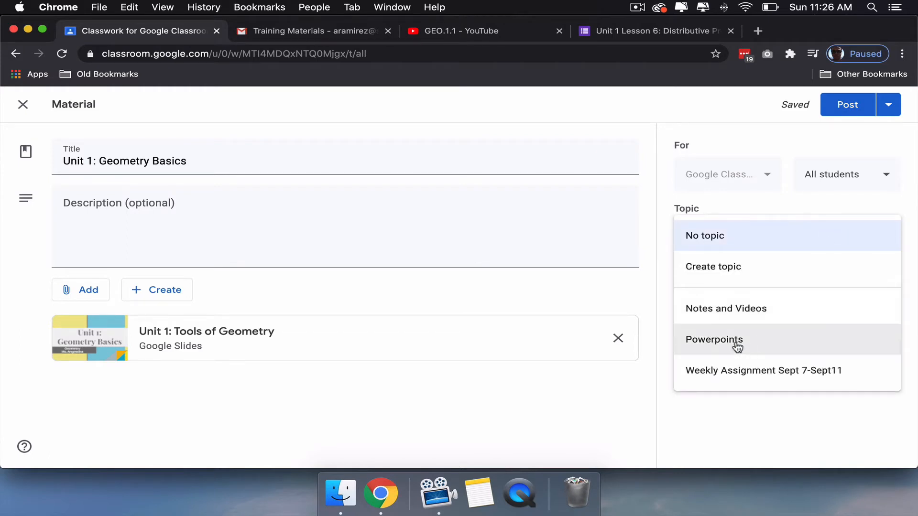
click(736, 344)
click(839, 105)
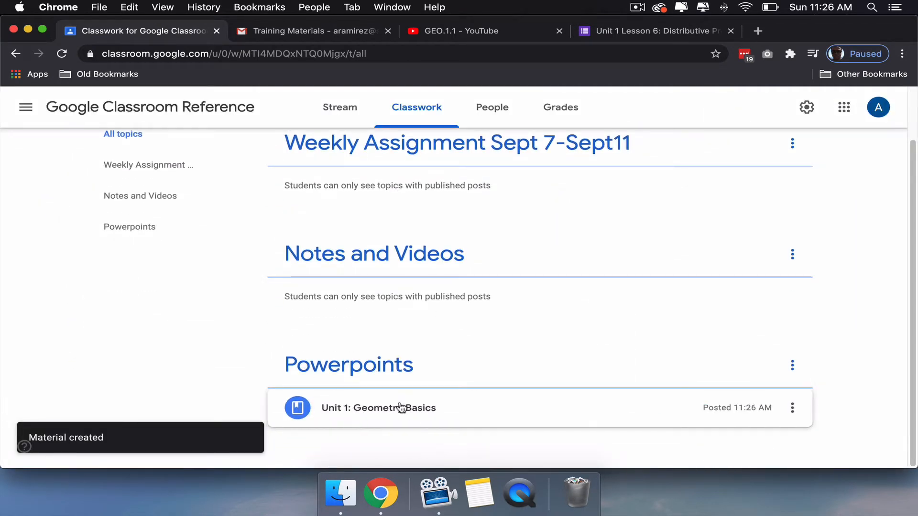
click(543, 399)
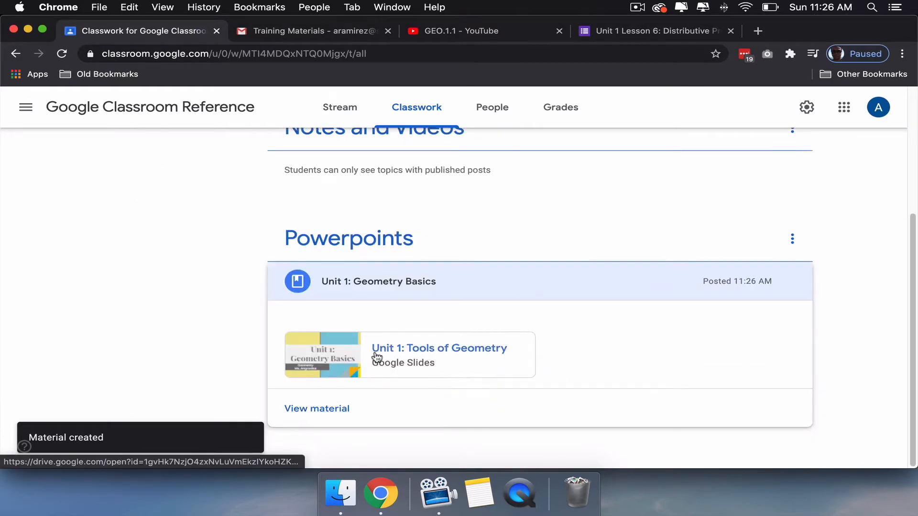
click(531, 276)
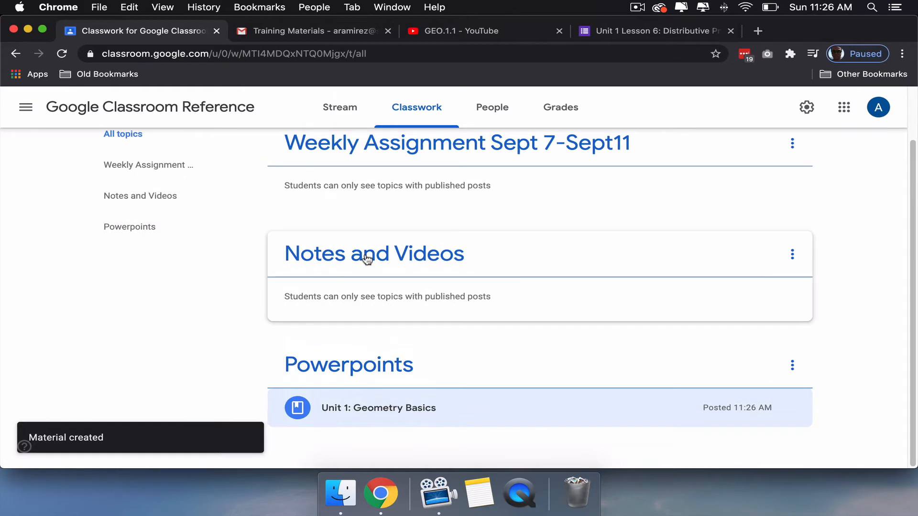
- Start another classwork material titled "Geometry Notes"
scroll(420, 275, up, 2)
click(293, 162)
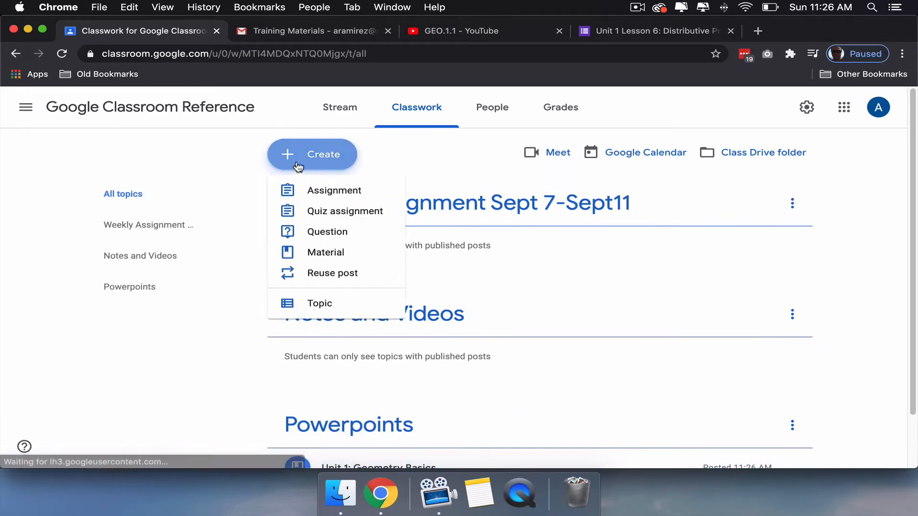
click(314, 256)
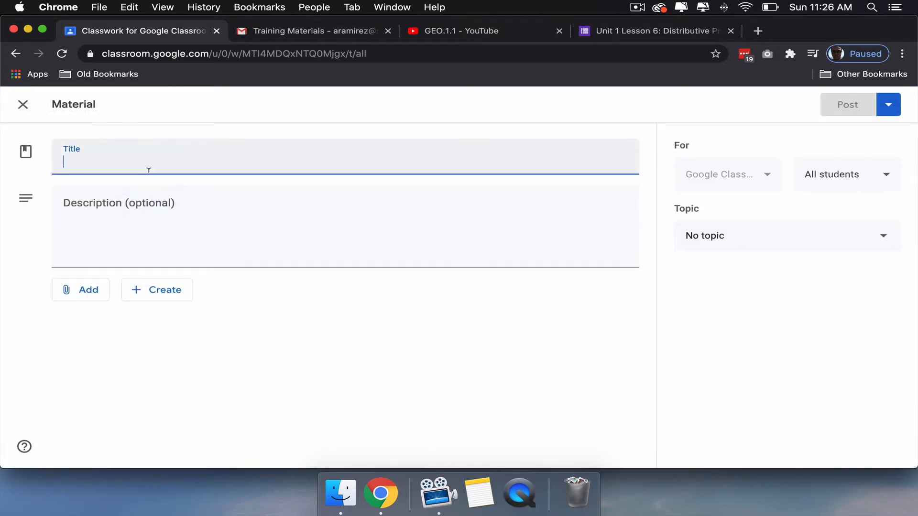
text(Geometry Notes)
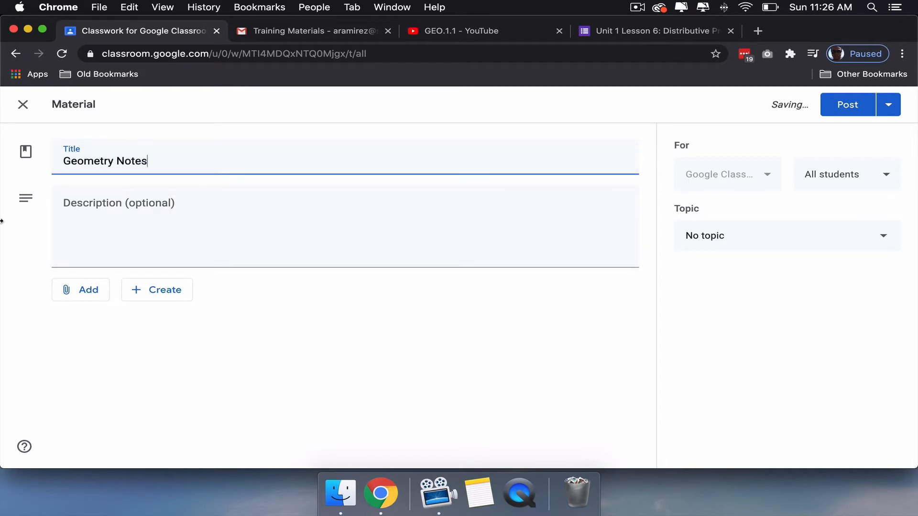
- Upload "Geometry Unit 1 Notes Packet.pdf" from the Downloads folder as an attachment to the Geometry Notes material
click(88, 290)
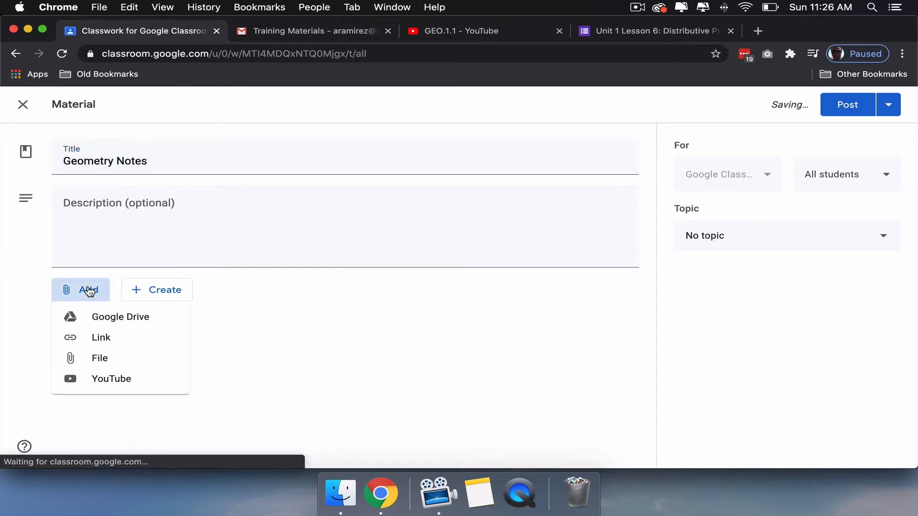
click(95, 361)
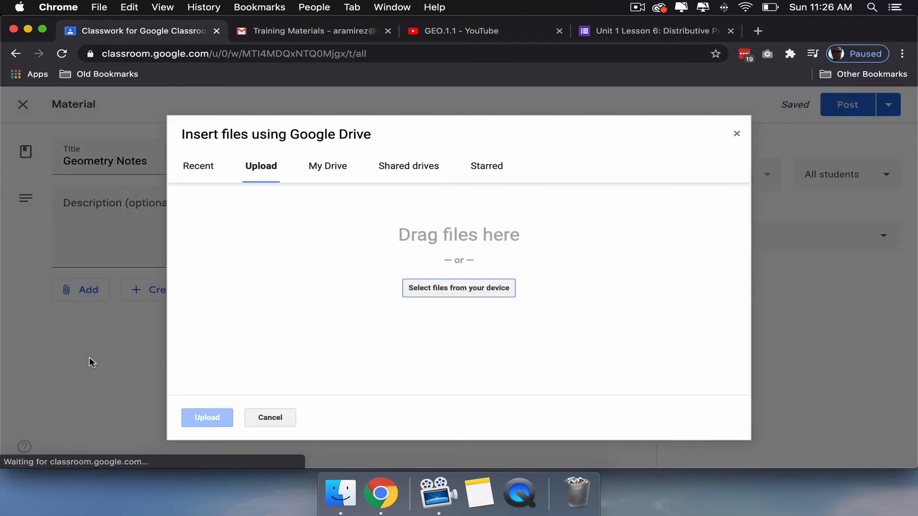
click(464, 293)
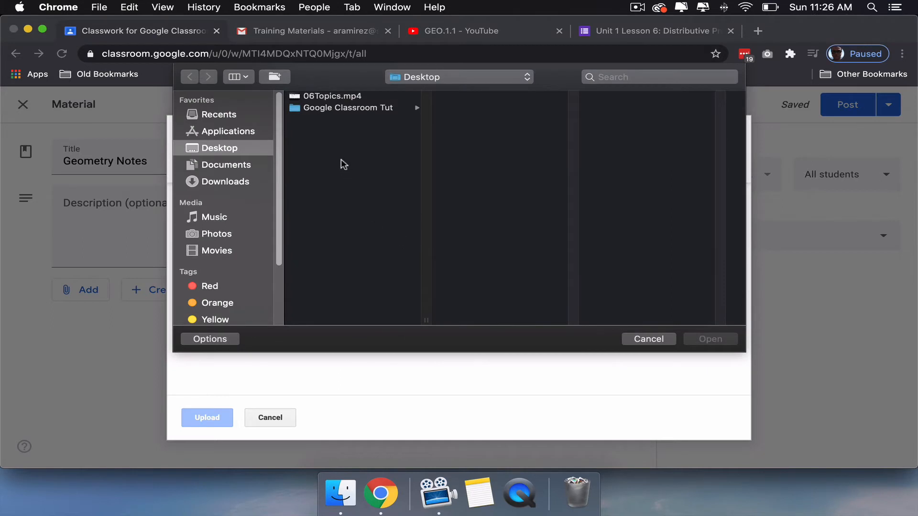
click(228, 184)
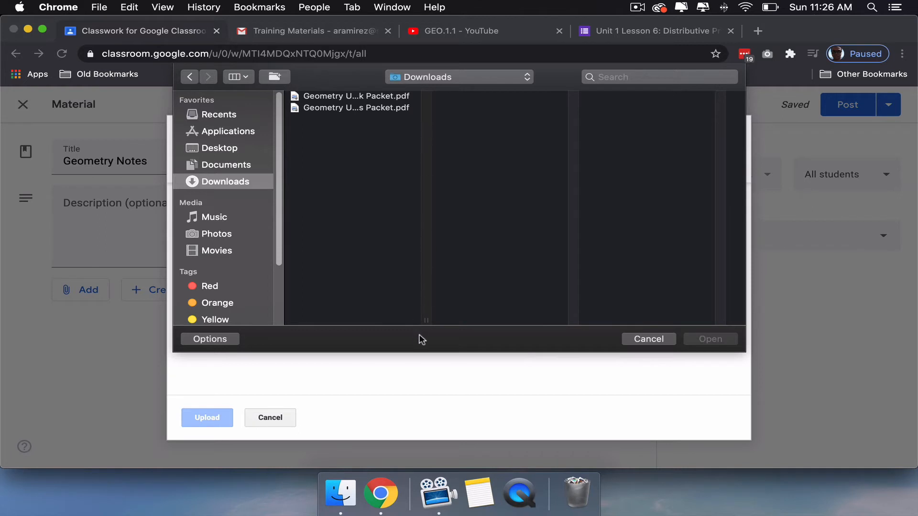
drag(426, 320, 537, 318)
click(382, 107)
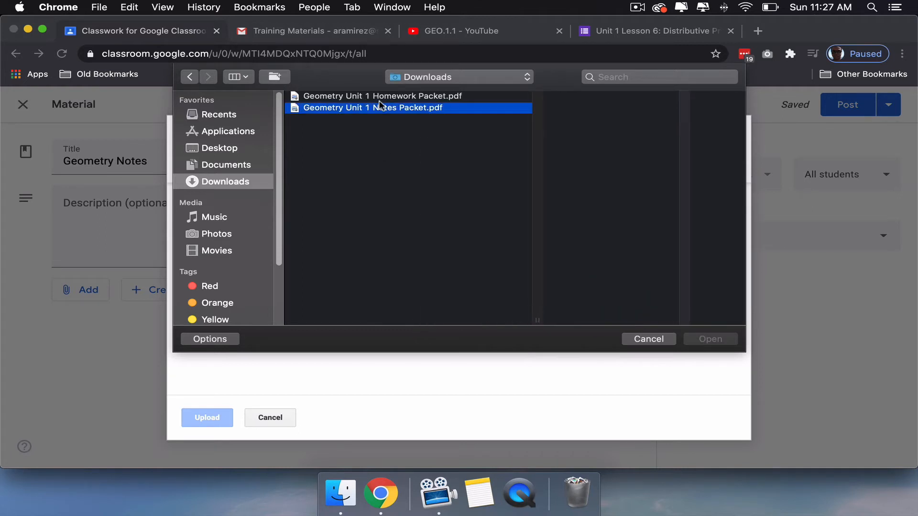
key(Return)
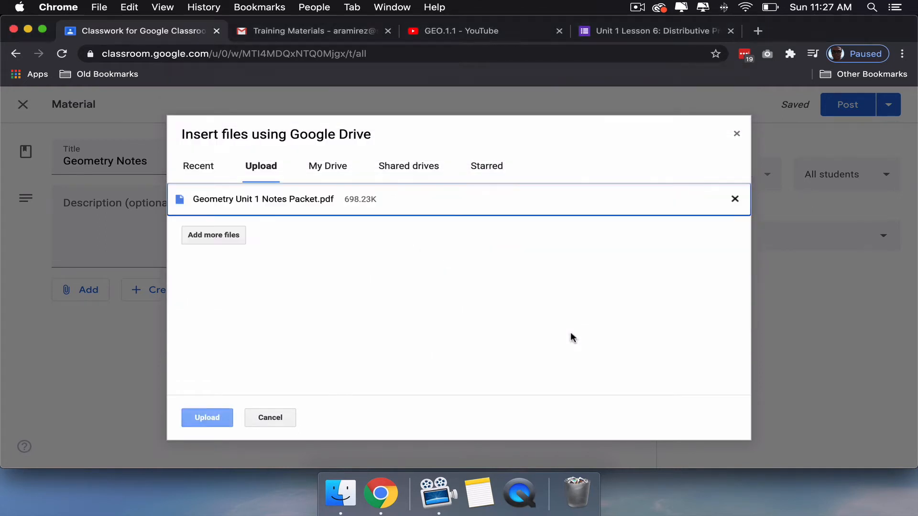
click(219, 417)
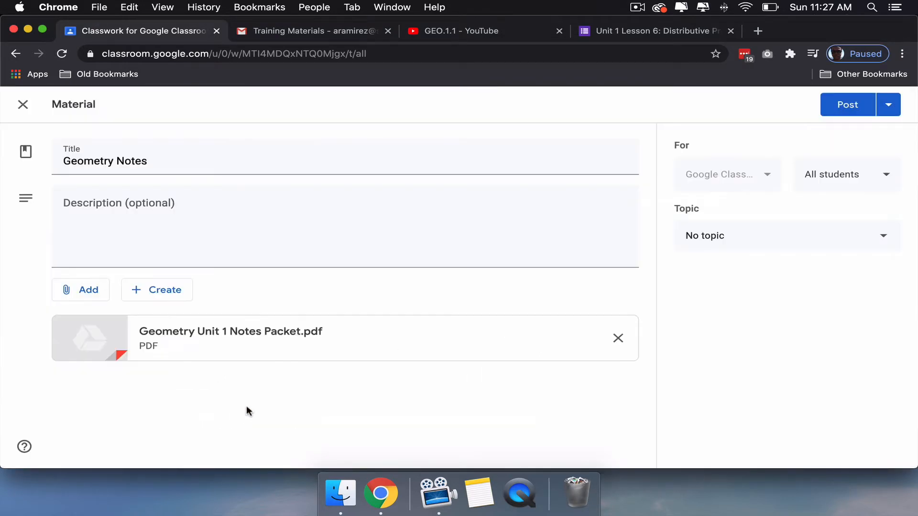
- Assign the Geometry Notes material to the "Notes and Videos" topic and post it
click(746, 239)
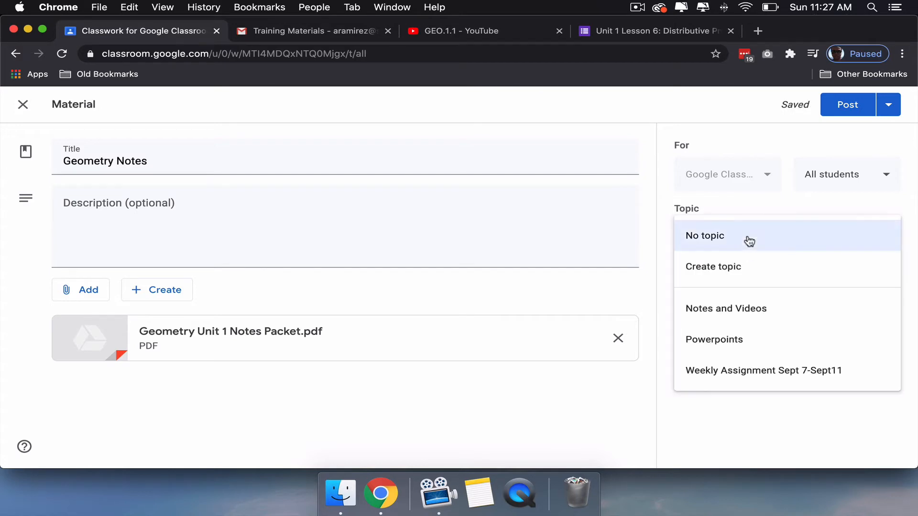
click(730, 315)
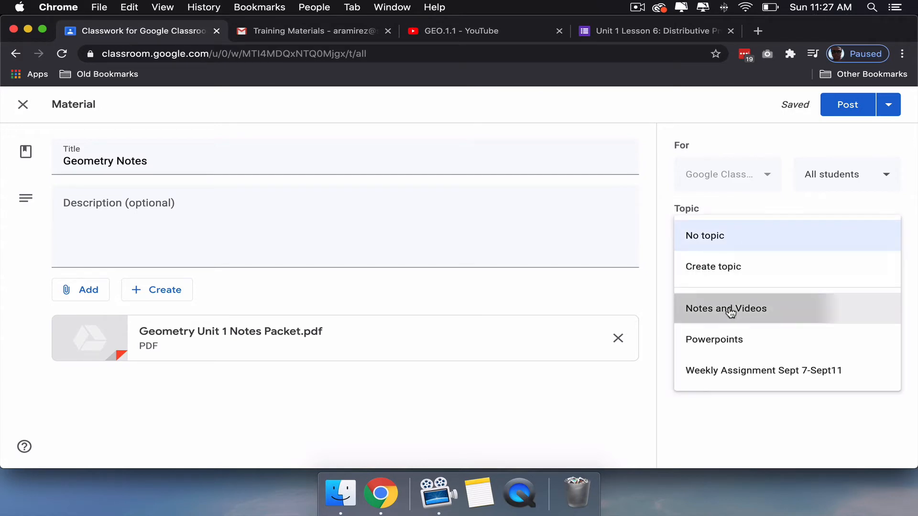
click(841, 110)
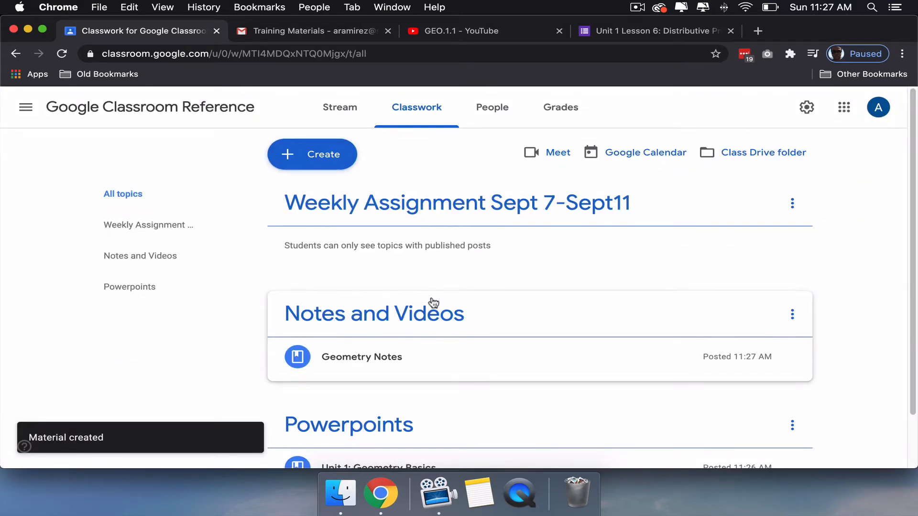
- Copy the web address of the GEO.1.1 YouTube video and return to the class's classwork page
click(437, 32)
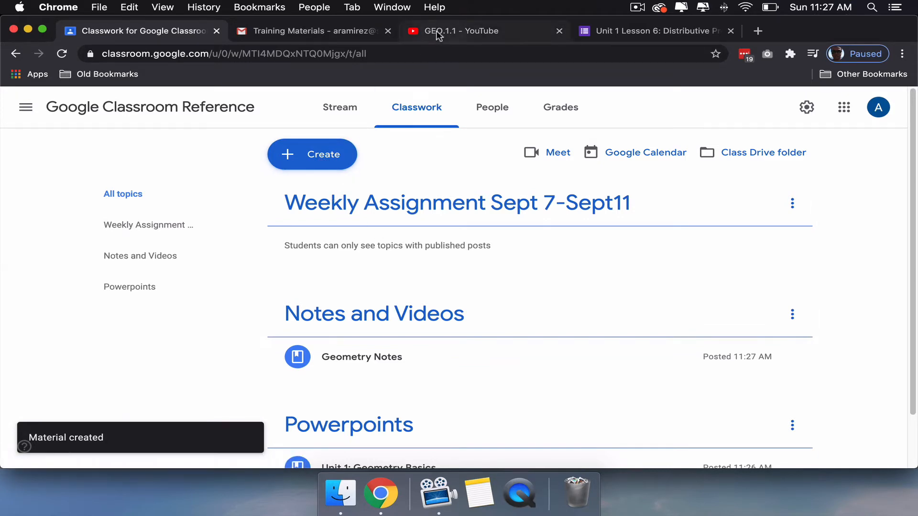
click(352, 55)
key(super+c)
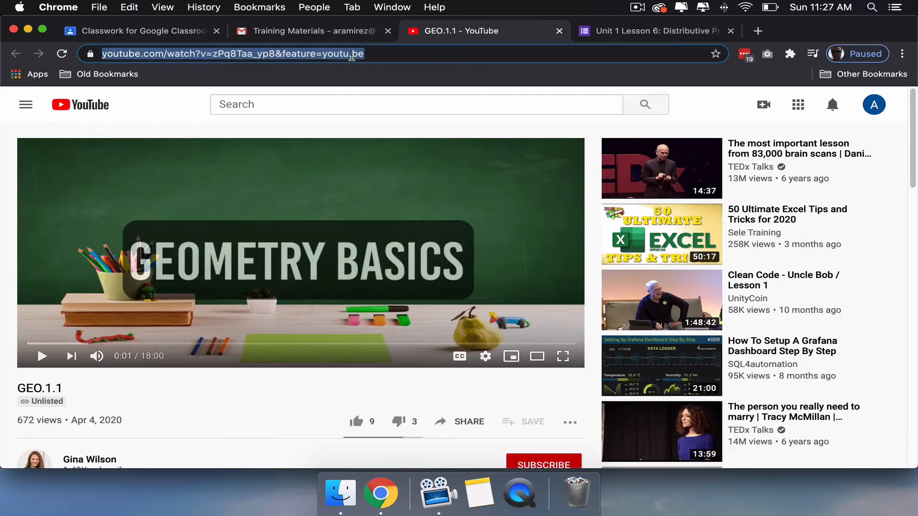
click(153, 34)
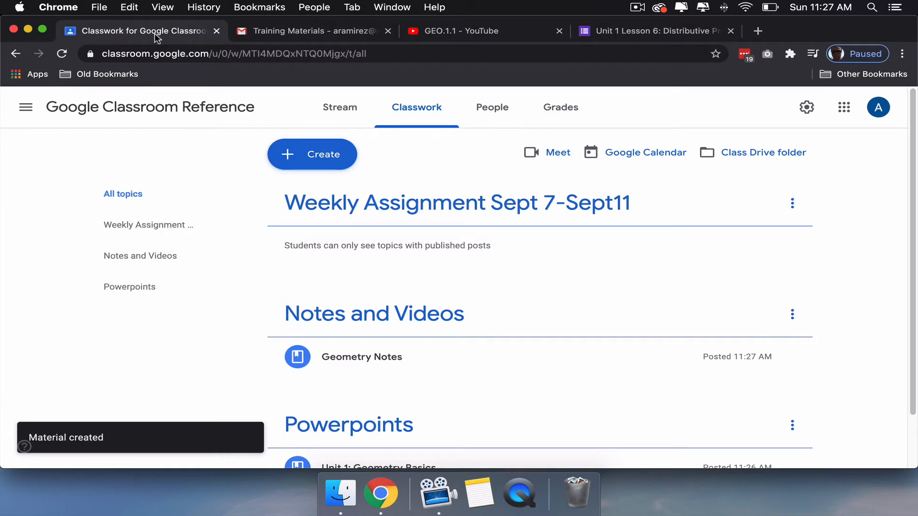
- Start a new classwork material titled "Geometry Basics" under the "Notes and Videos" topic
click(306, 154)
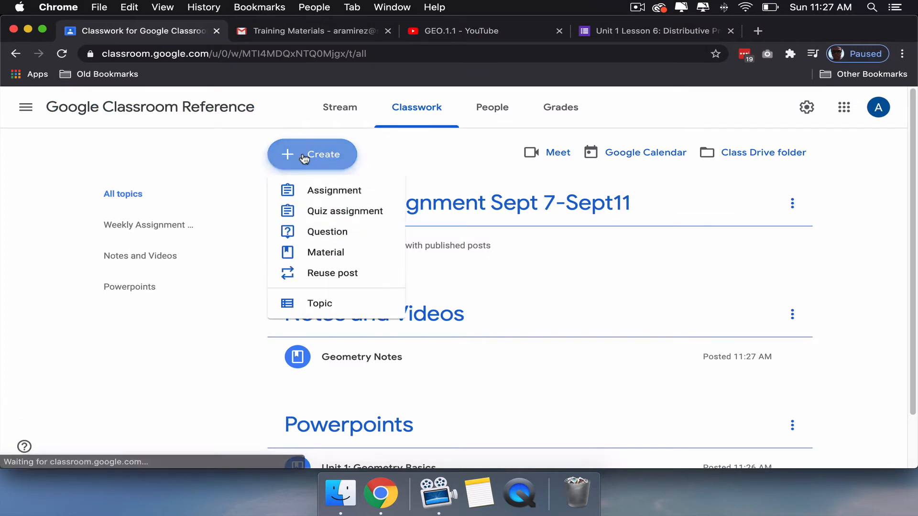
click(329, 258)
click(765, 235)
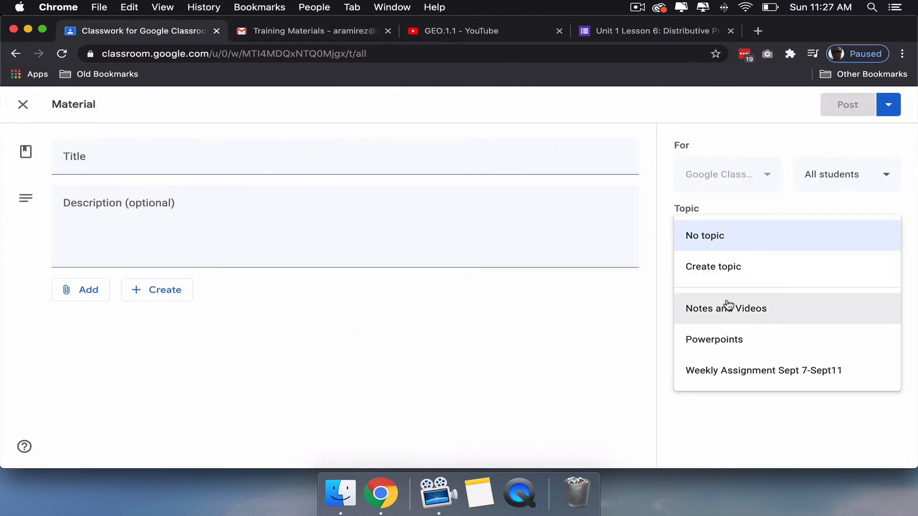
click(726, 306)
click(448, 32)
click(128, 32)
click(150, 159)
text(Ge)
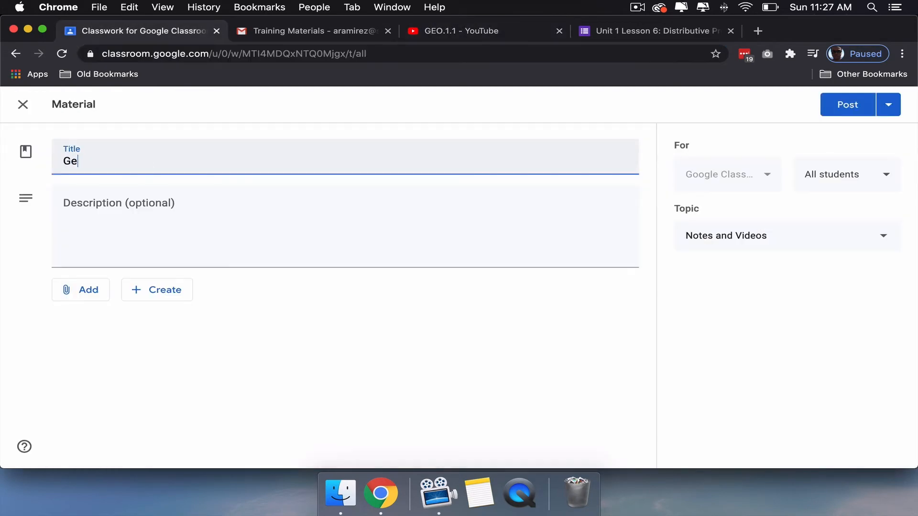
text(ometry Basics)
click(81, 289)
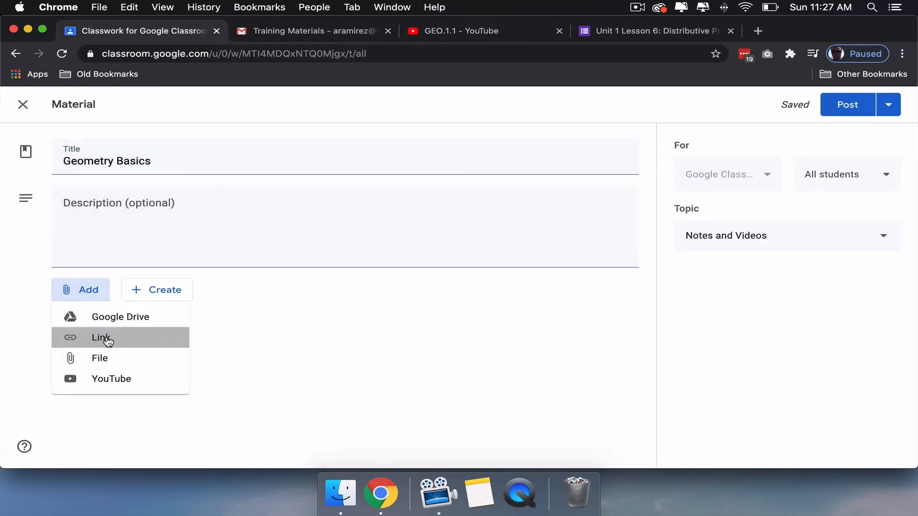
click(103, 336)
key(super+v)
click(461, 321)
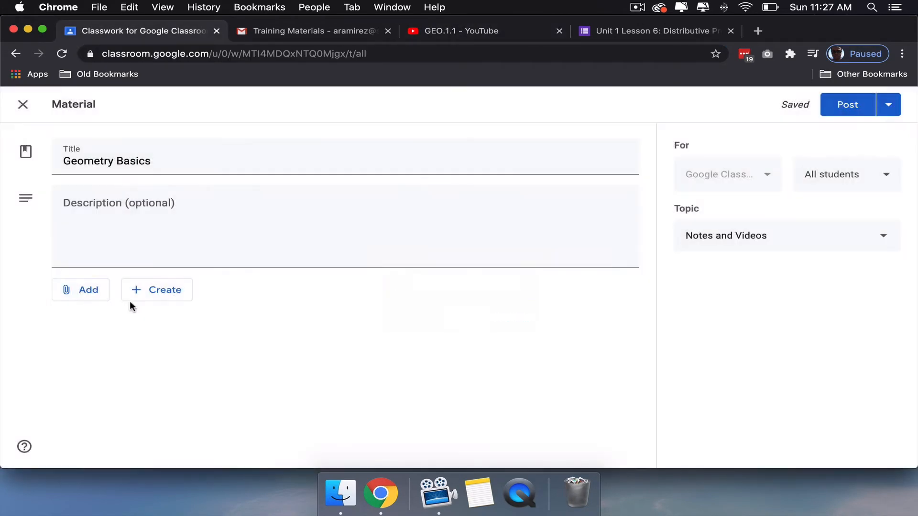
- Attach the GEO.1.1 YouTube video to the Geometry Basics material using its copied URL, and post the material
click(91, 290)
click(103, 377)
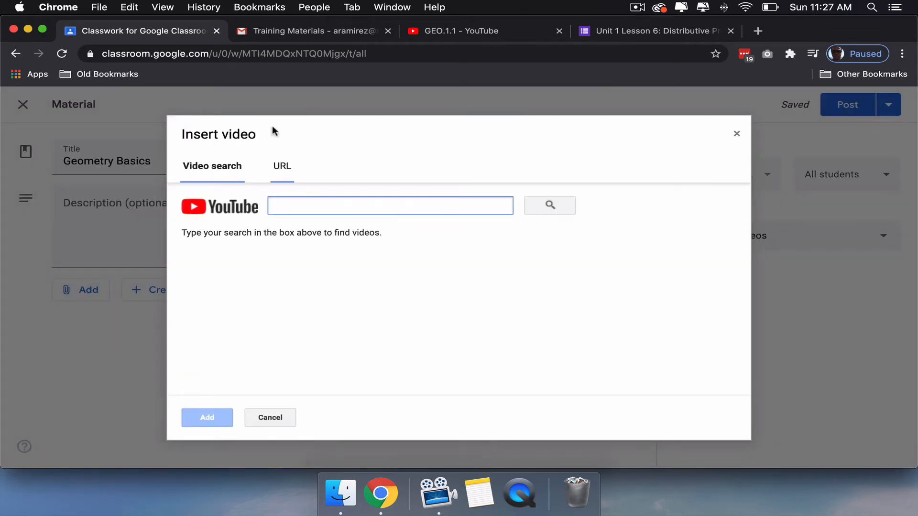
click(280, 167)
key(super+v)
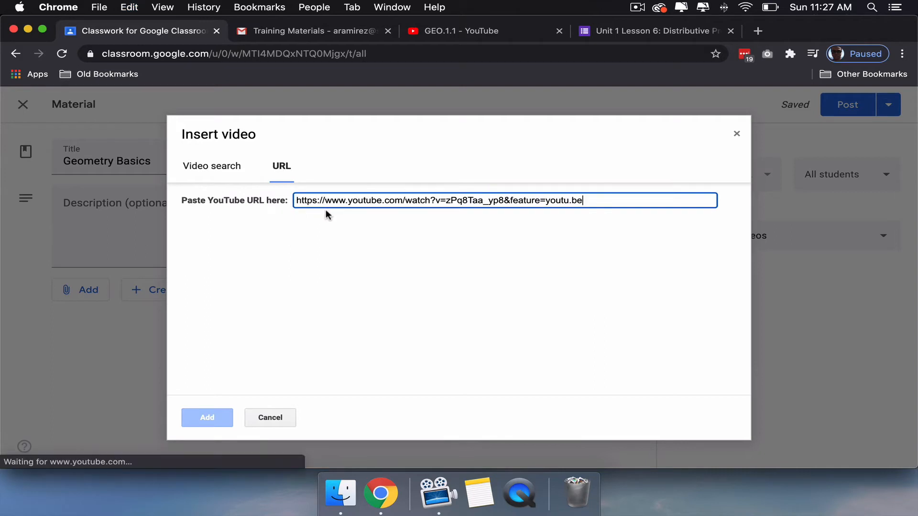
click(202, 418)
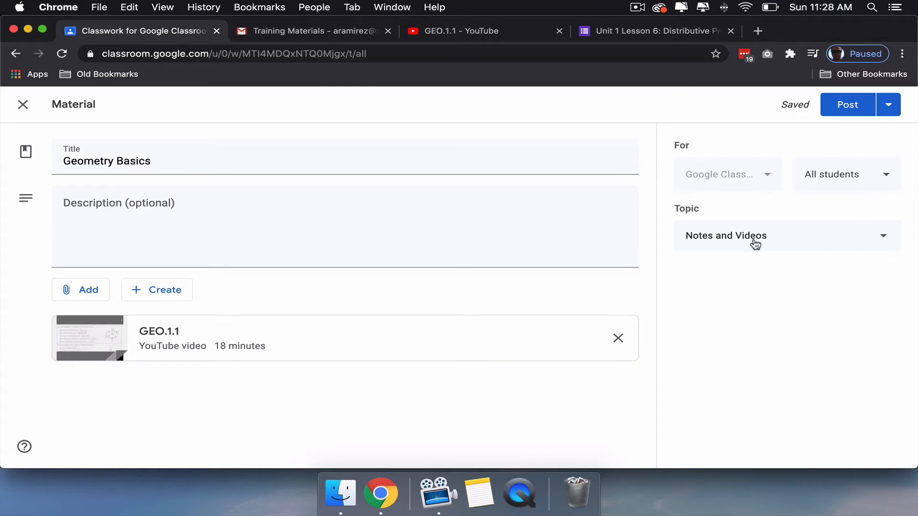
click(840, 105)
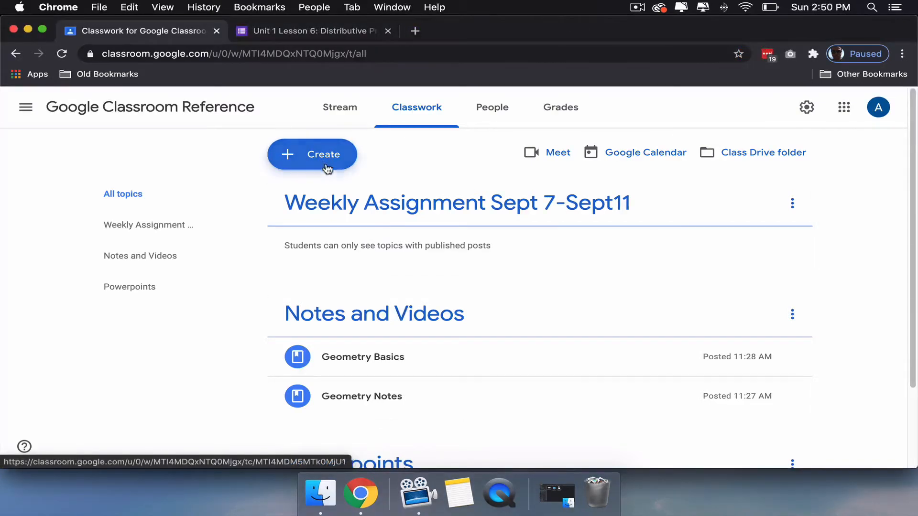
- Start a new assignment titled "Egg Appreciation Essay" with the instructions "You know what to do!"
click(326, 164)
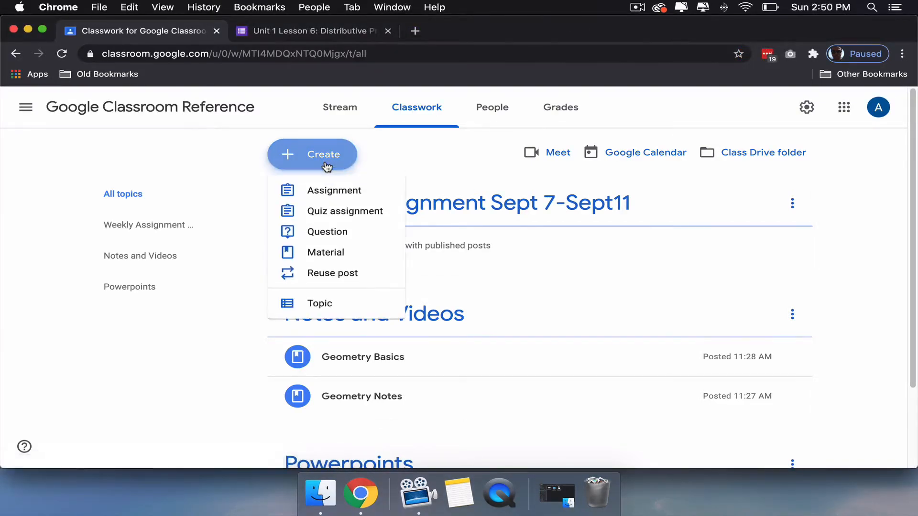
click(328, 192)
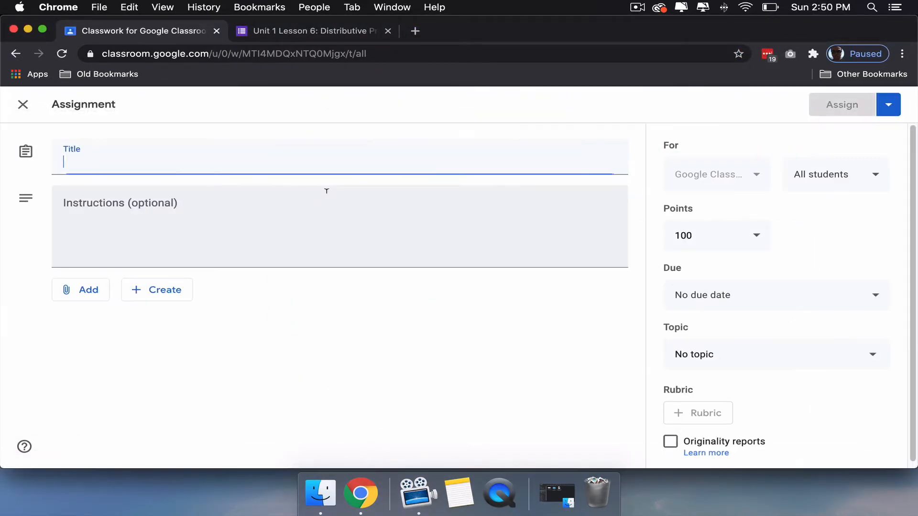
text(Egg Appreciation Essay)
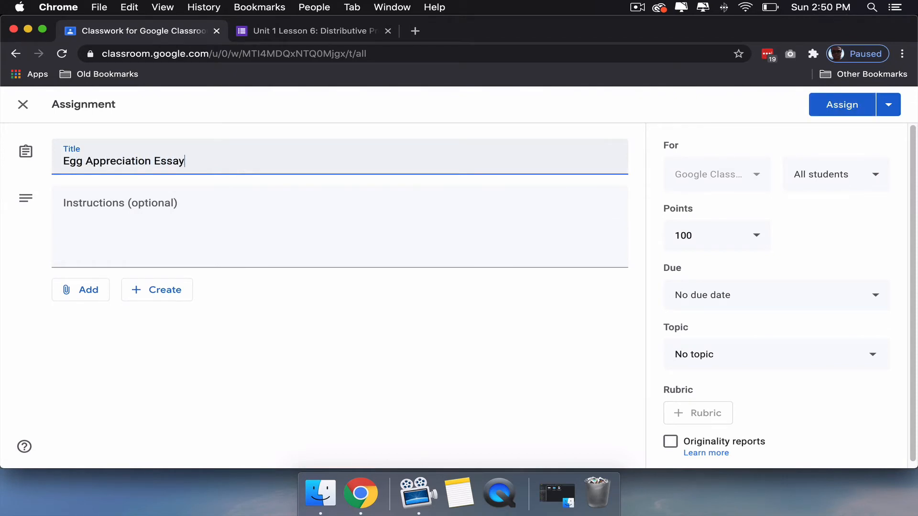
key(Tab)
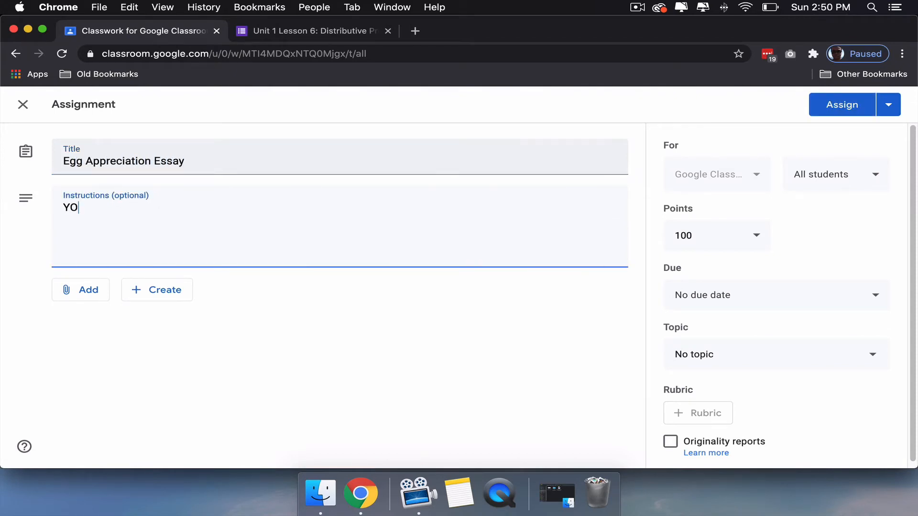
text(You know)
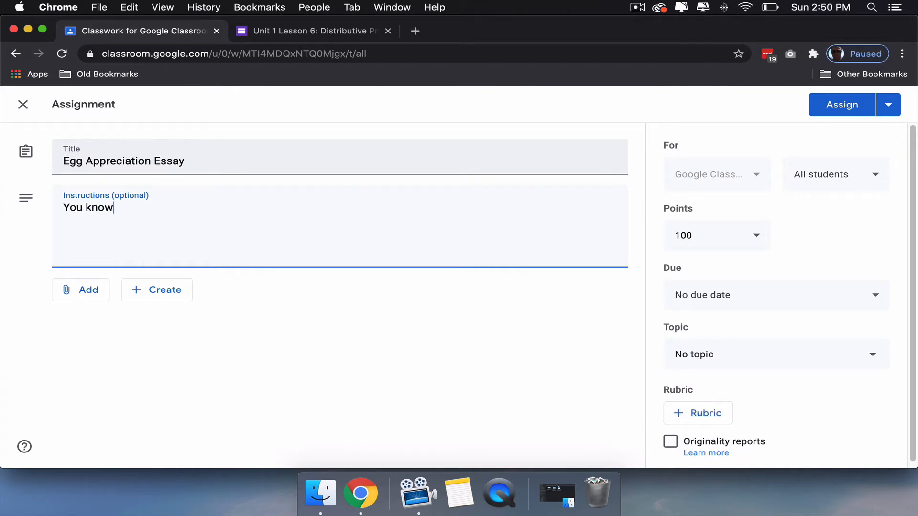
text( what to do!)
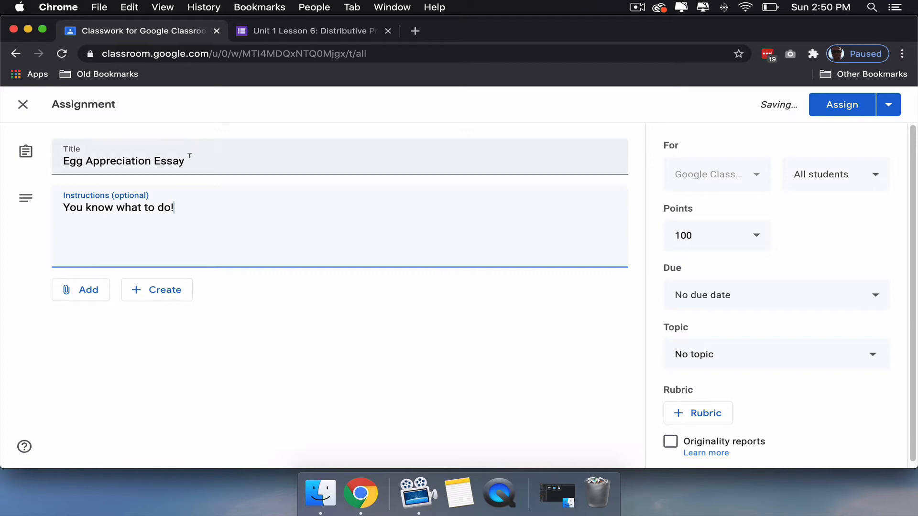
click(86, 296)
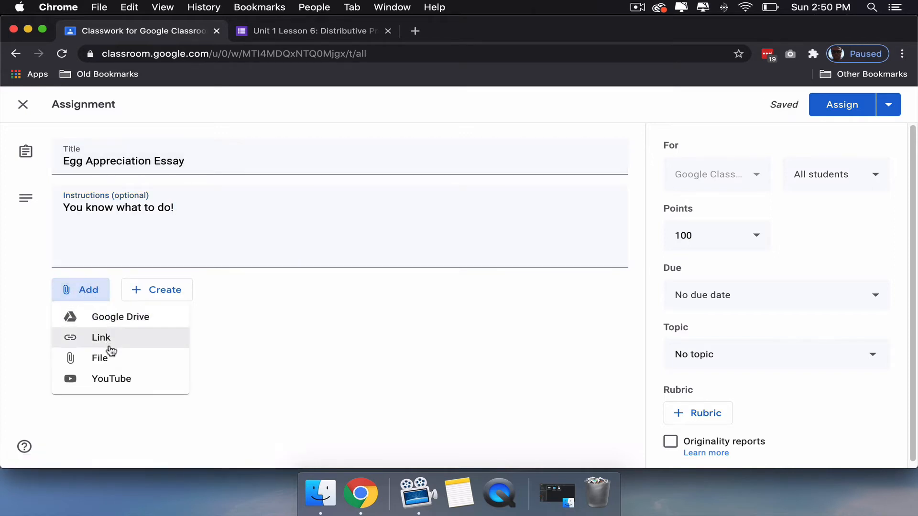
click(164, 296)
click(165, 297)
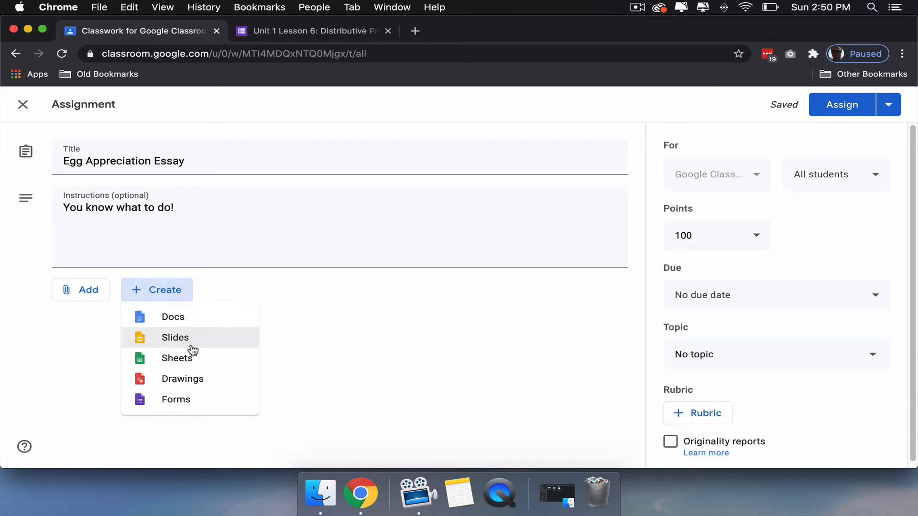
click(335, 371)
- Make the Egg Appreciation Essay ungraded and set its due date to Tuesday, September 8
click(719, 241)
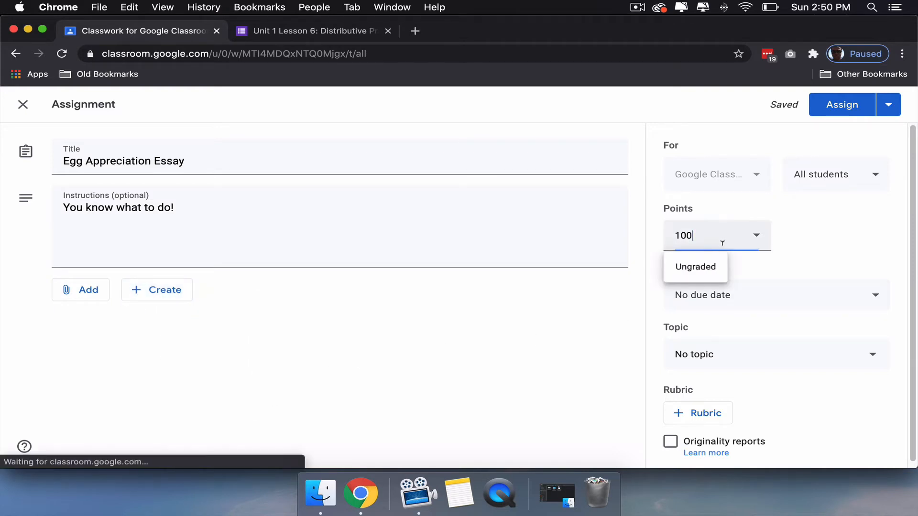
click(711, 274)
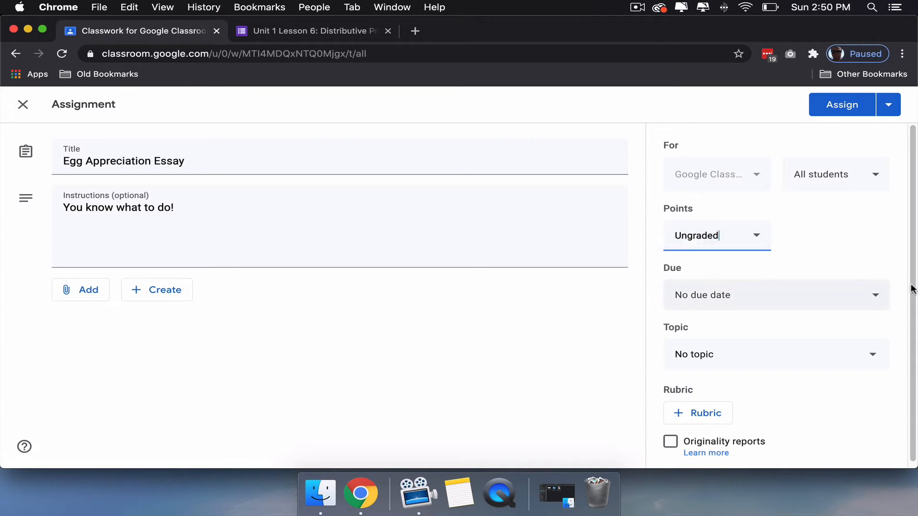
click(869, 298)
click(815, 344)
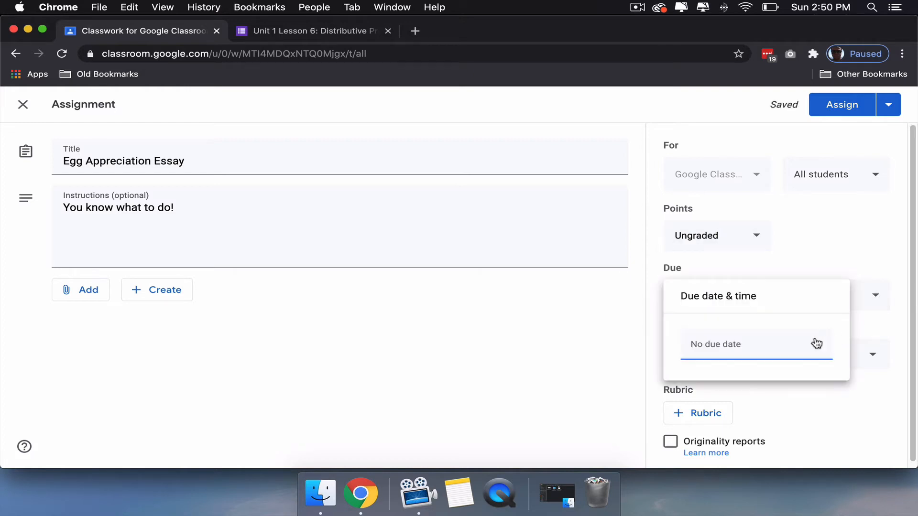
click(827, 202)
click(827, 202)
click(740, 256)
click(871, 317)
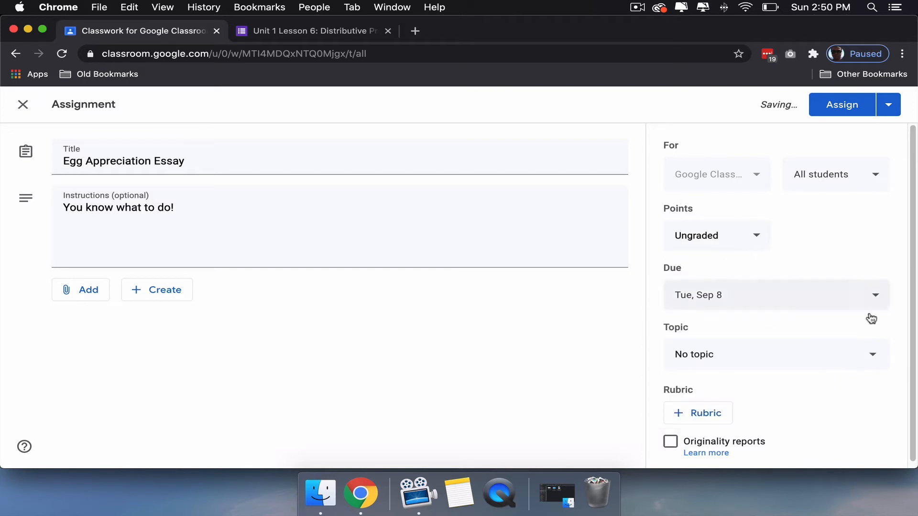
- Put the essay assignment under the "Weekly Assignment Sept 7-Sept11" topic and assign it to the class
click(865, 353)
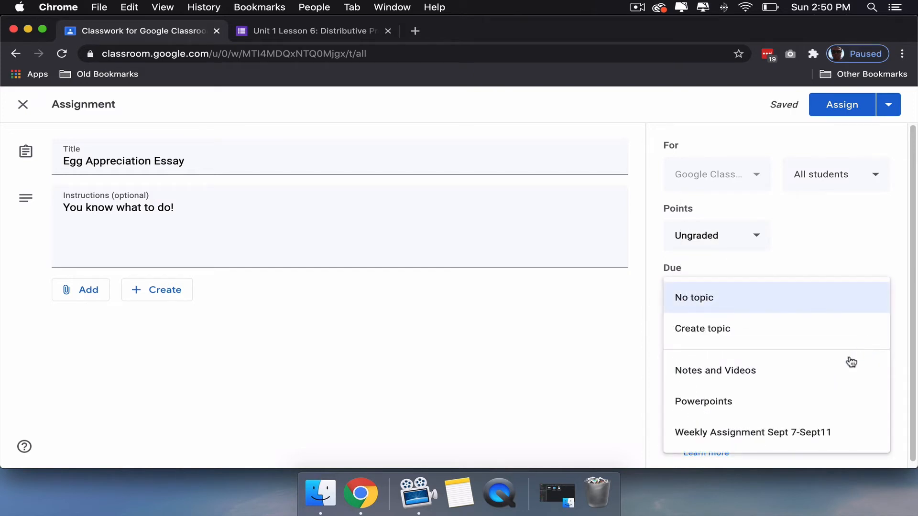
click(784, 432)
click(692, 416)
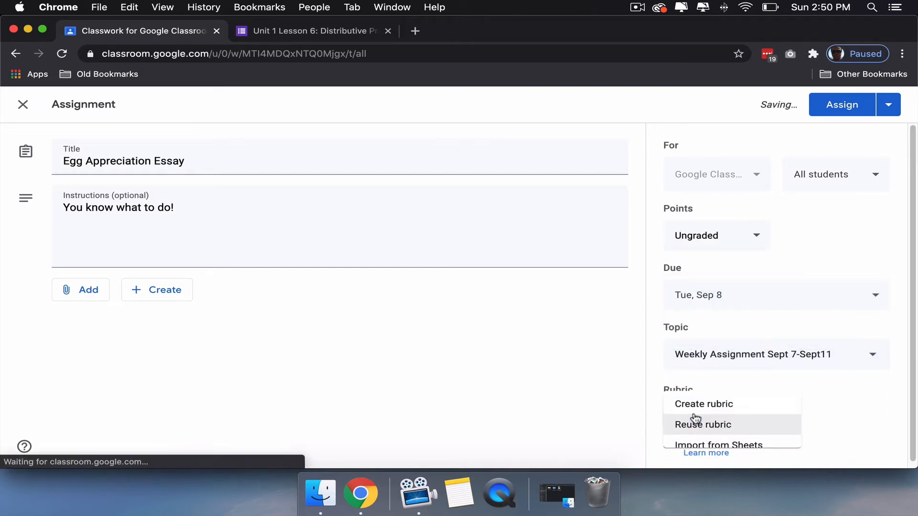
click(832, 414)
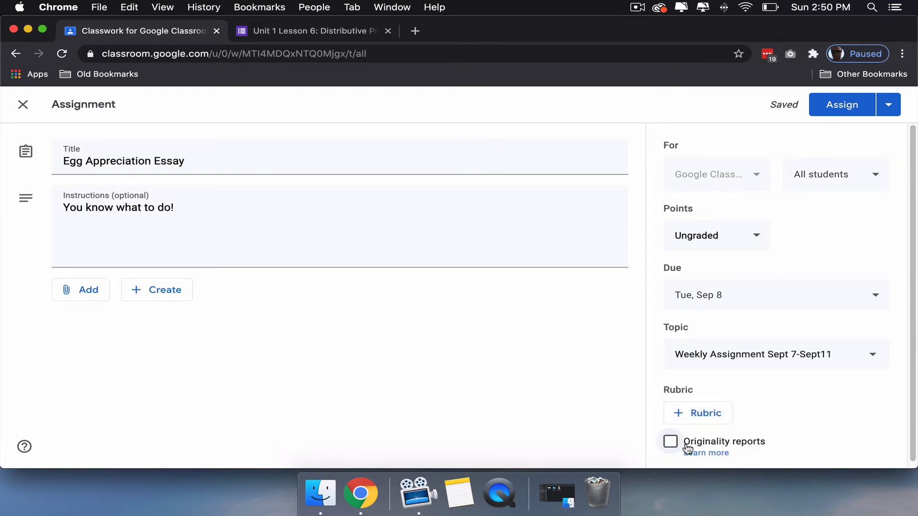
click(889, 107)
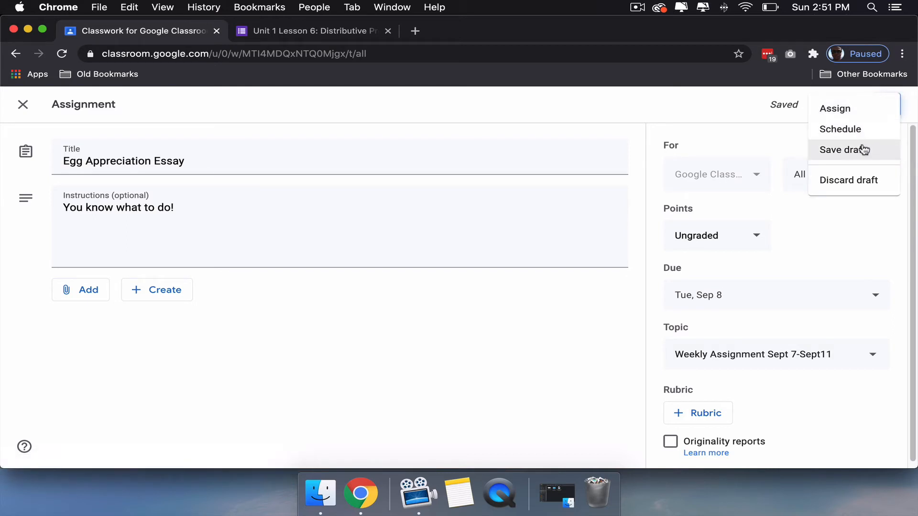
click(745, 130)
click(825, 105)
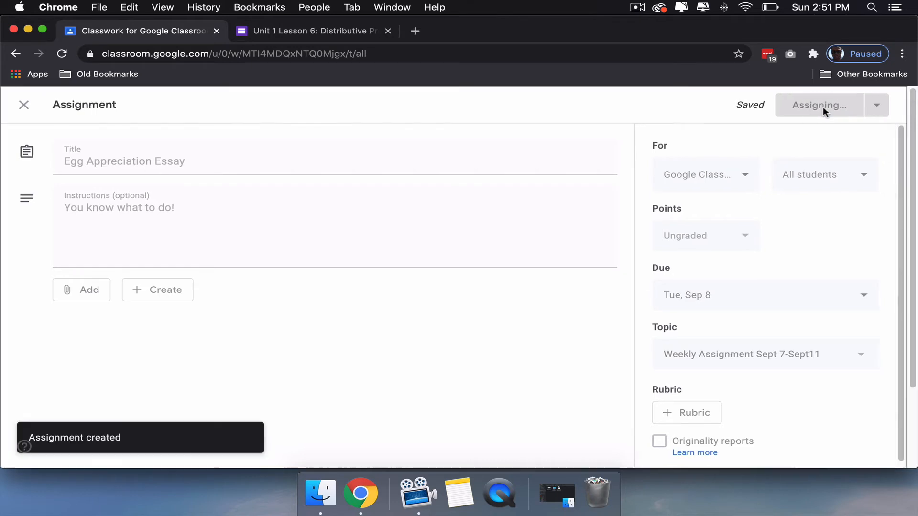
- Open a blank quiz assignment, and look through the questions of the Unit 1 Lesson 6 form as a quiz example
click(297, 159)
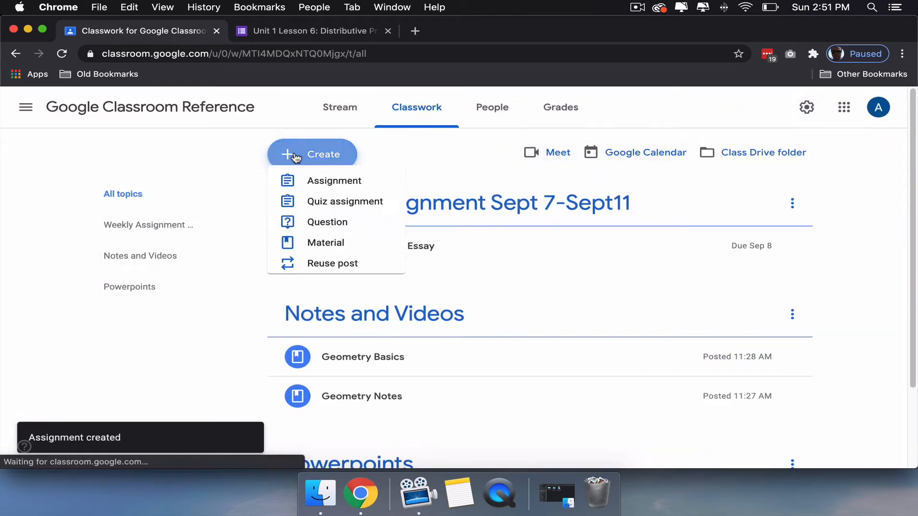
click(316, 211)
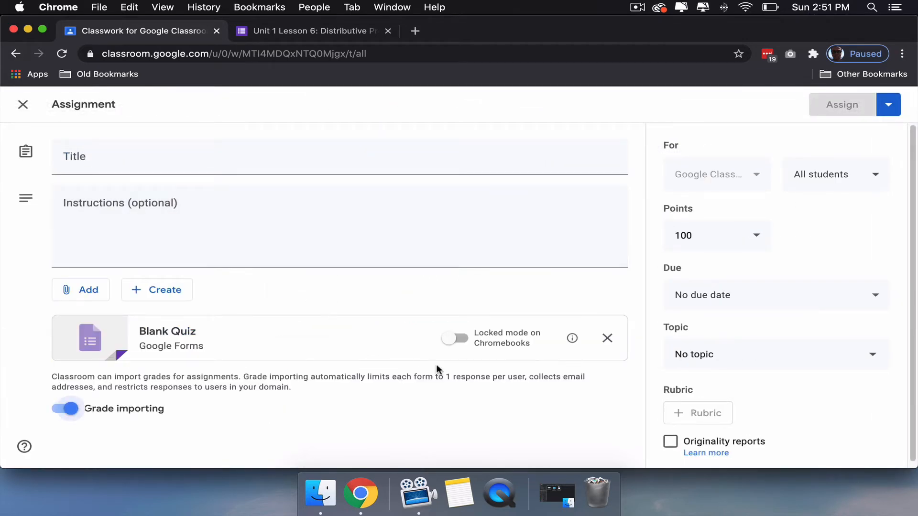
click(285, 30)
scroll(394, 168, down, 3)
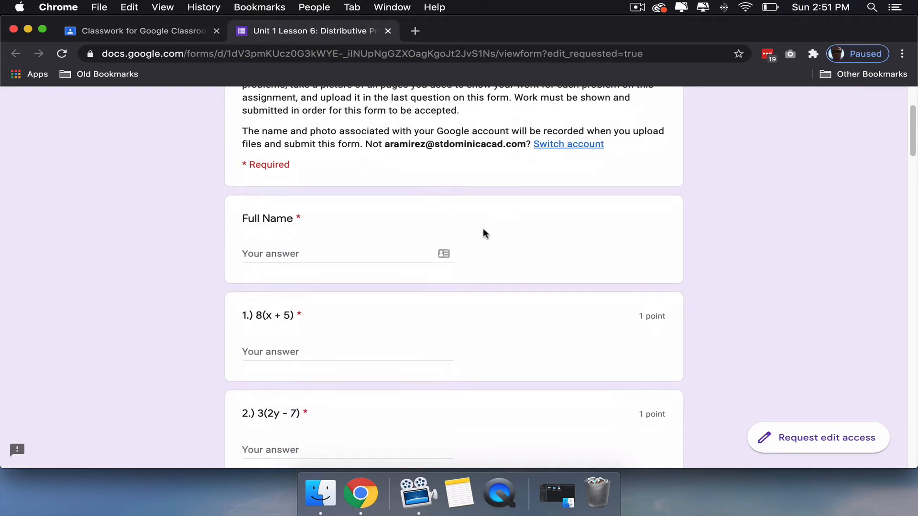
scroll(539, 313, down, 10)
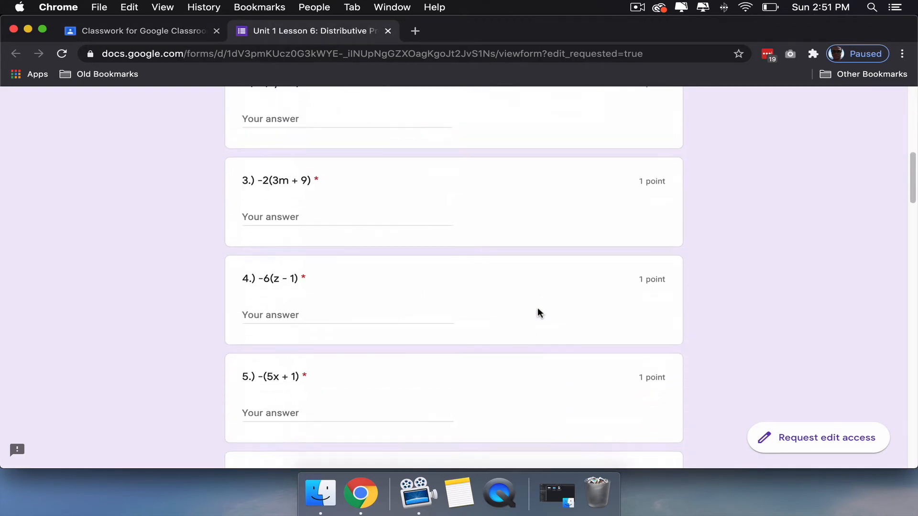
scroll(540, 313, down, 10)
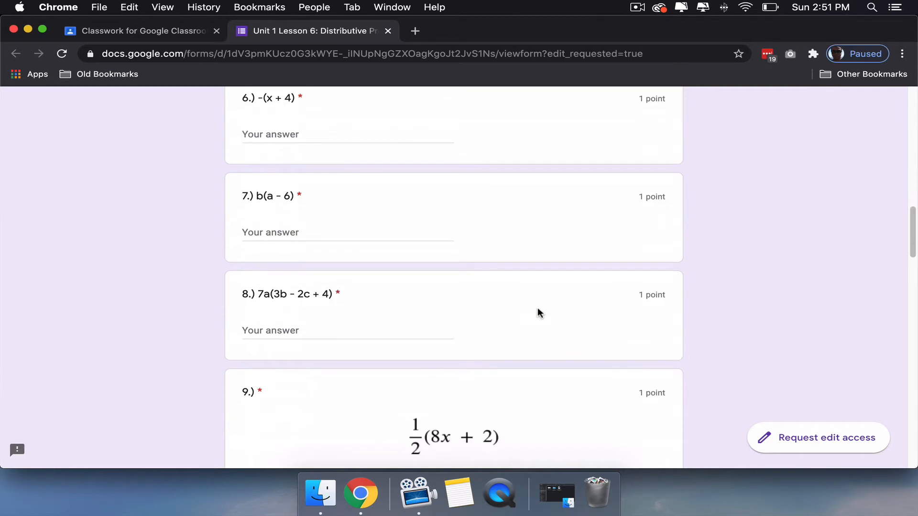
scroll(540, 313, down, 10)
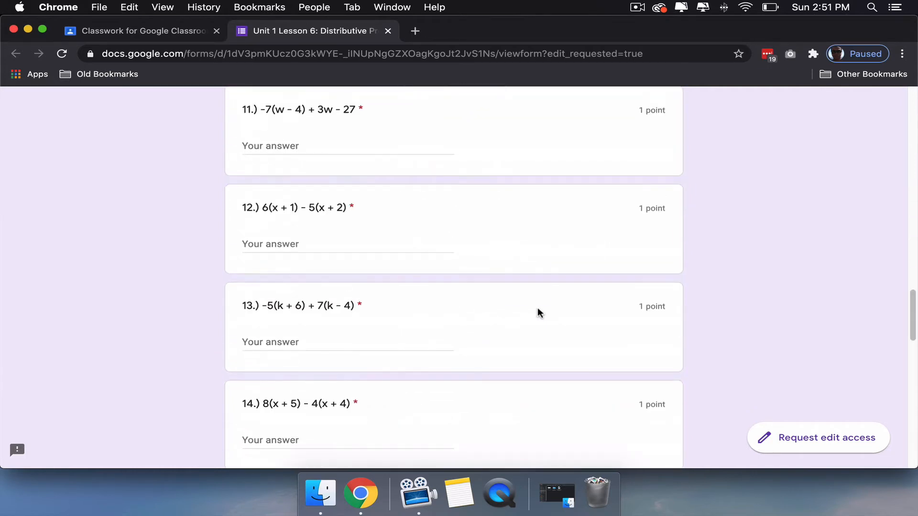
scroll(540, 313, down, 8)
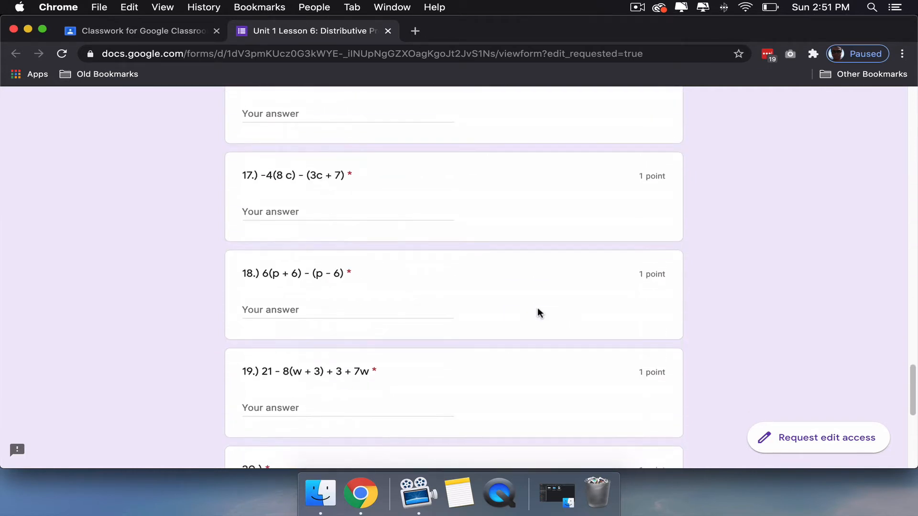
- Return to the class and post a short-answer question titled "How was your day?" in the classwork
click(180, 32)
click(306, 154)
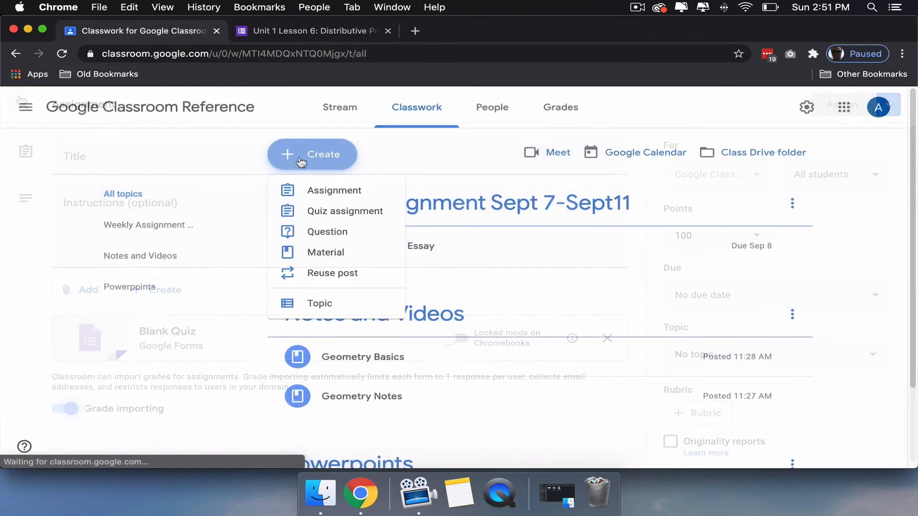
click(327, 236)
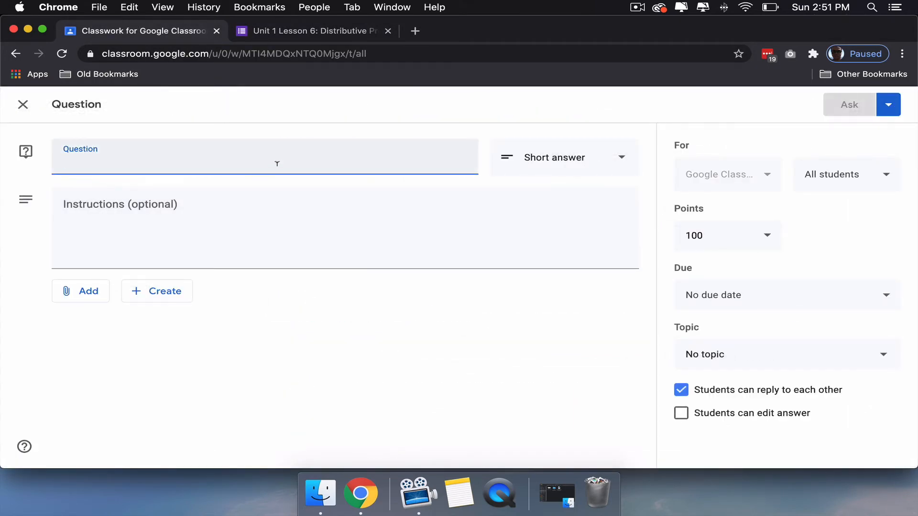
text(Ho)
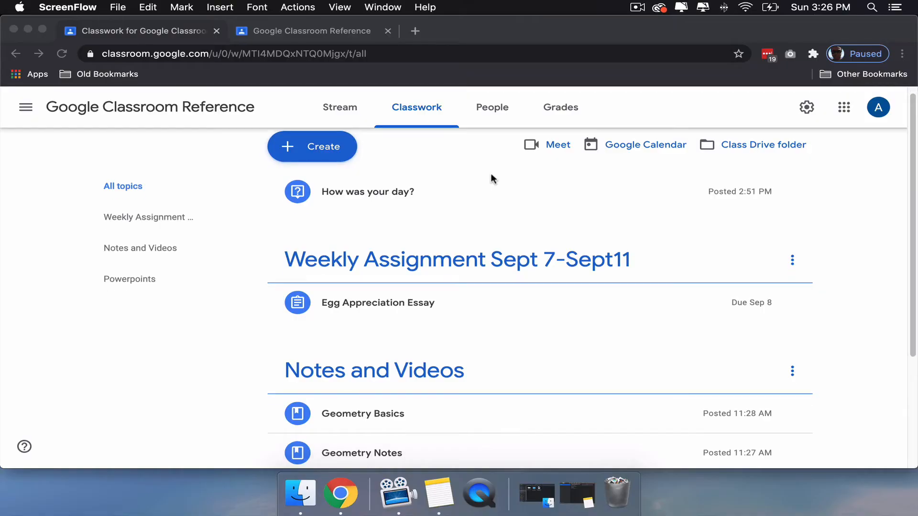
- Move the Powerpoints topic above the "Weekly Assignment Sept 7-Sept11" topic in the classwork
scroll(490, 174, down, 3)
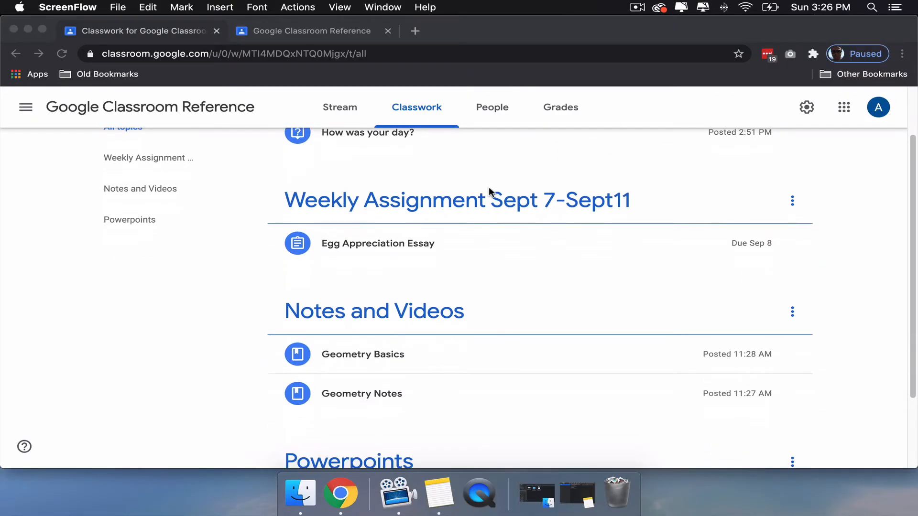
scroll(488, 188, down, 2)
scroll(487, 190, down, 2)
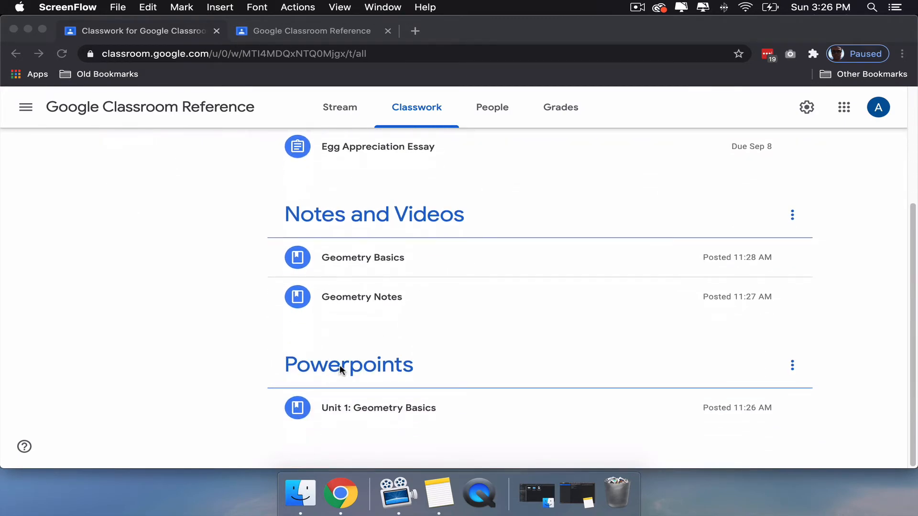
click(353, 373)
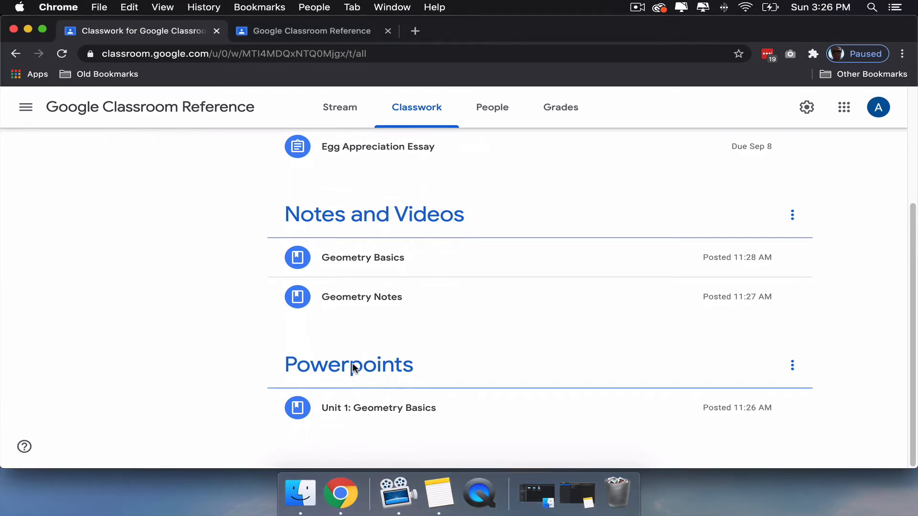
drag(354, 361, 380, 244)
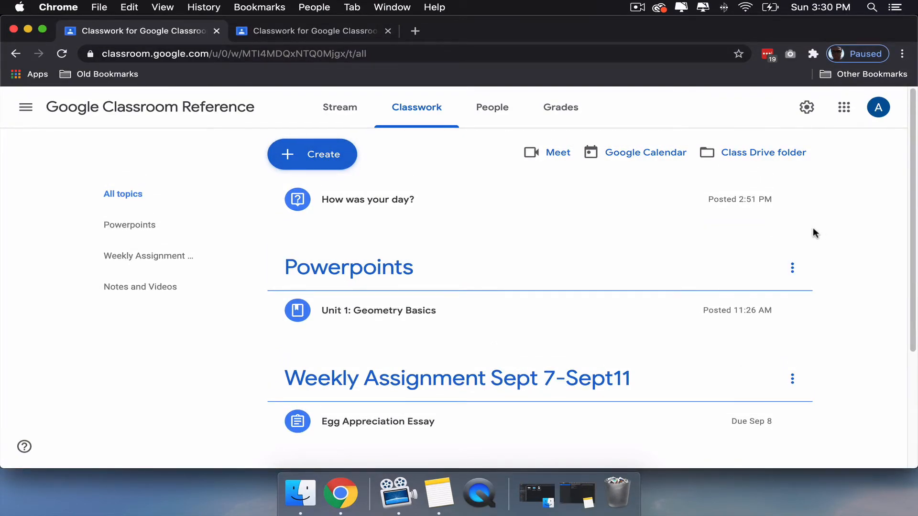
- Put the "How was your day?" question under the "Weekly Assignment Sept 7-Sept11" topic and save it
scroll(822, 241, down, 1)
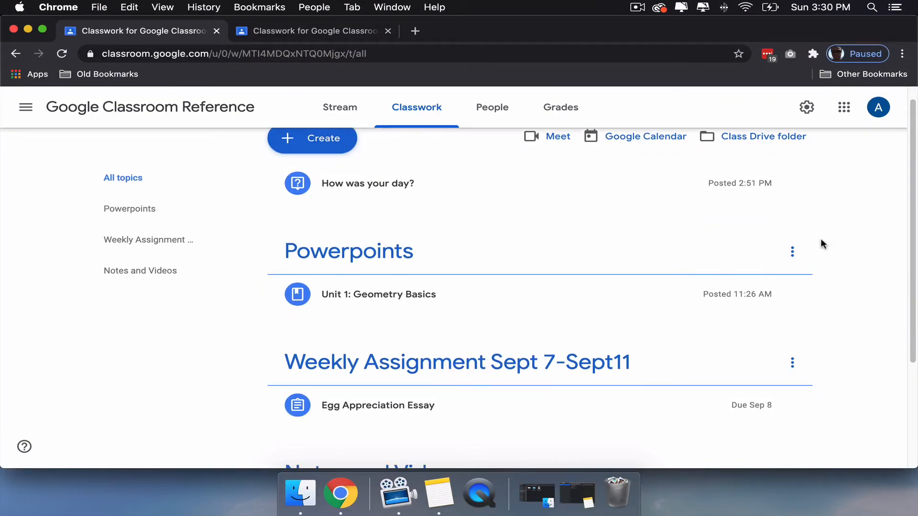
scroll(820, 241, up, 1)
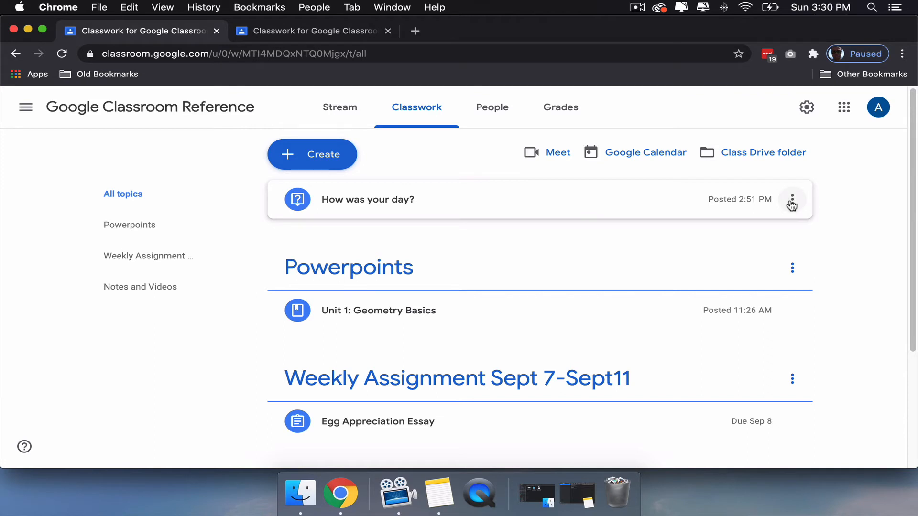
click(792, 202)
click(754, 231)
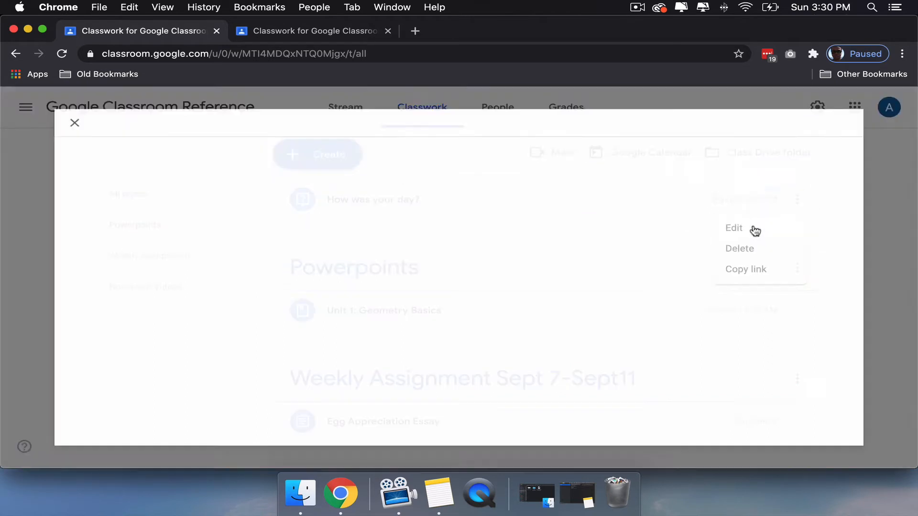
click(734, 356)
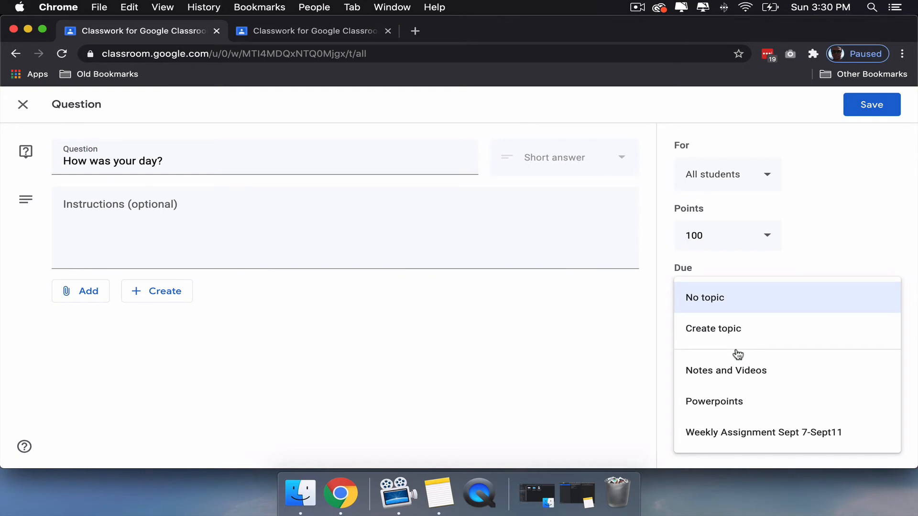
click(736, 436)
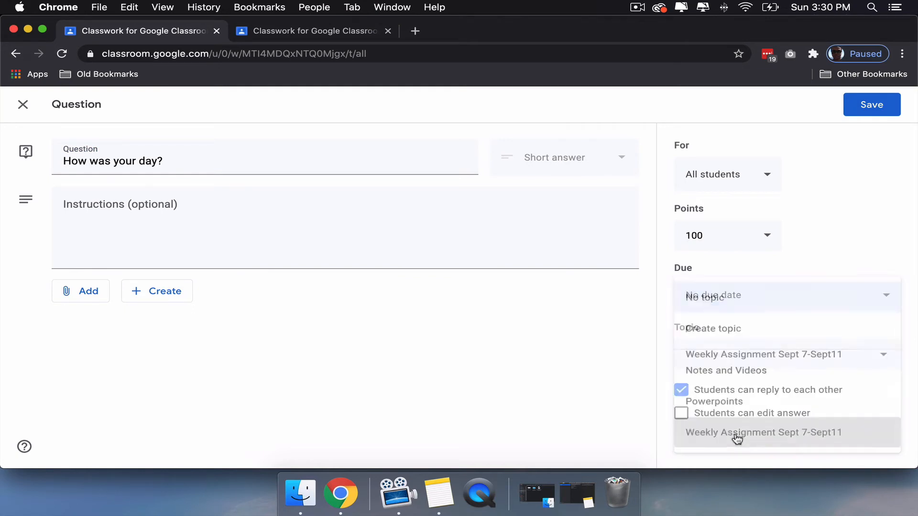
click(873, 106)
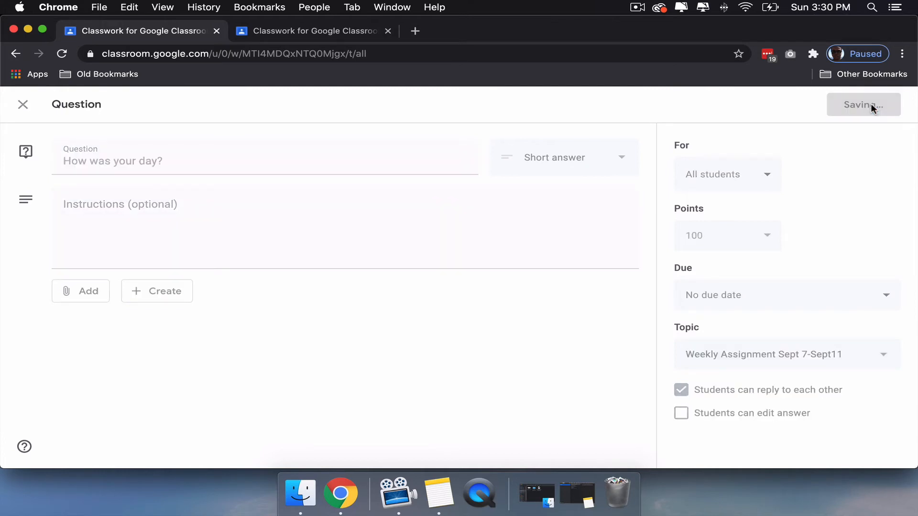
- Set the Egg Appreciation Essay's point value to 100, save the assignment and approve the point update
scroll(840, 232, down, 1)
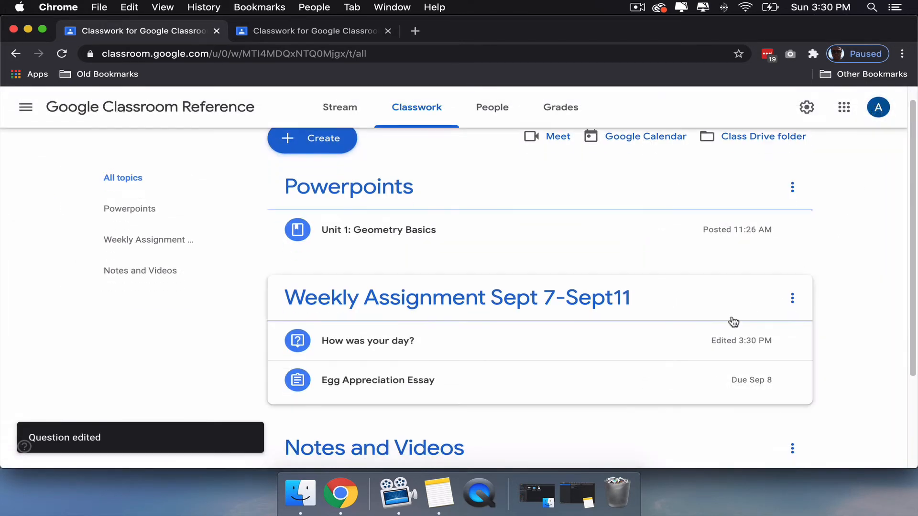
click(497, 381)
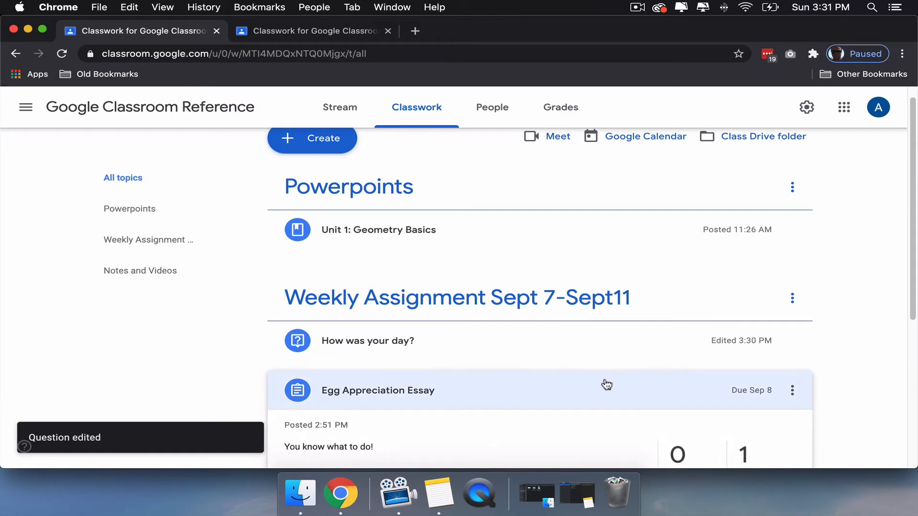
click(792, 381)
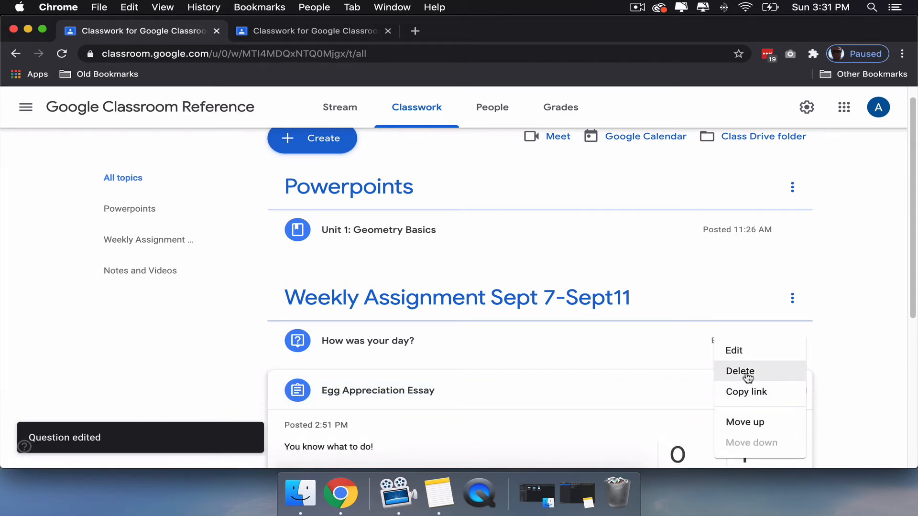
click(739, 351)
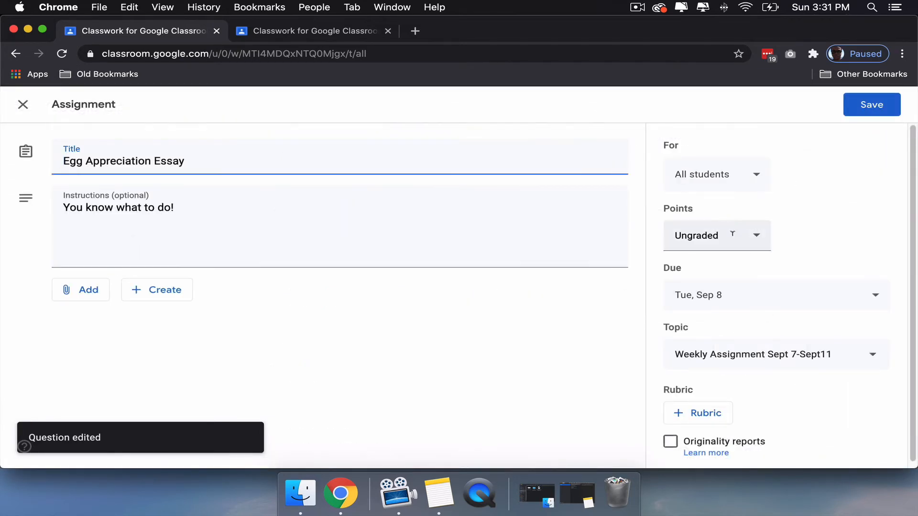
click(757, 238)
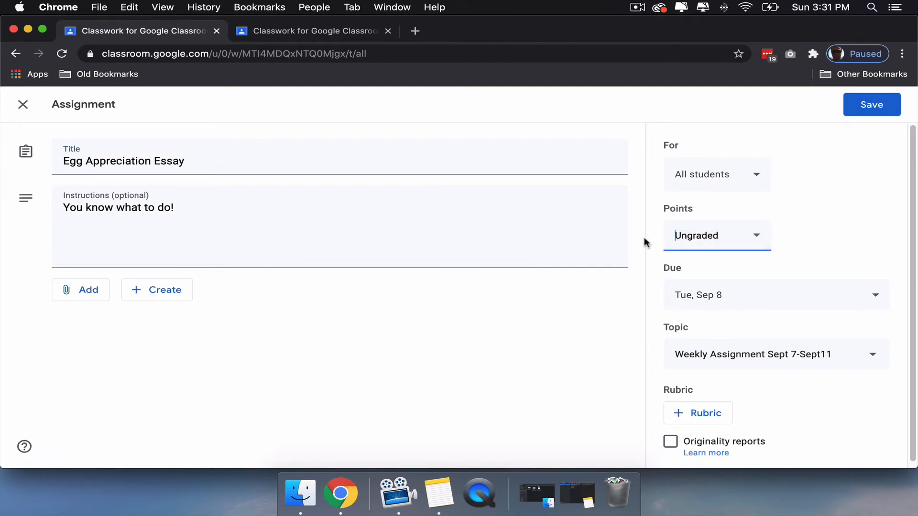
drag(667, 239, 754, 234)
text(2)
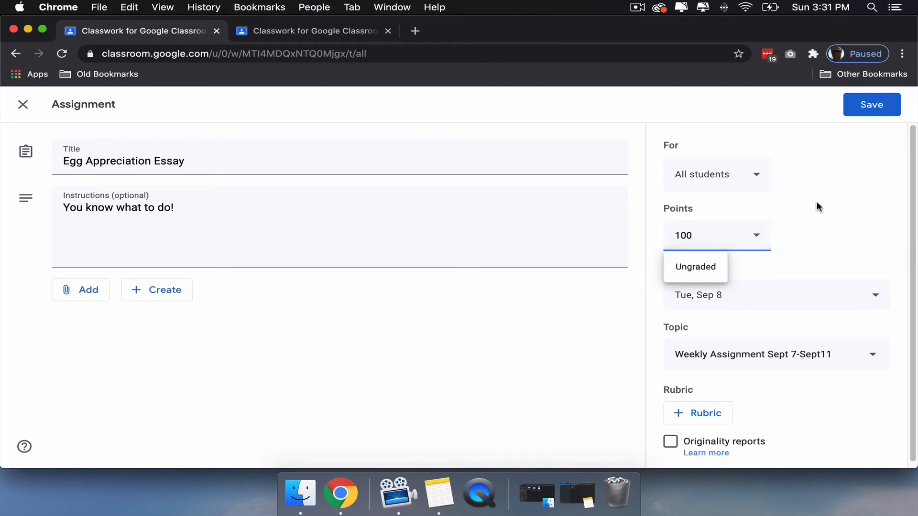
click(811, 226)
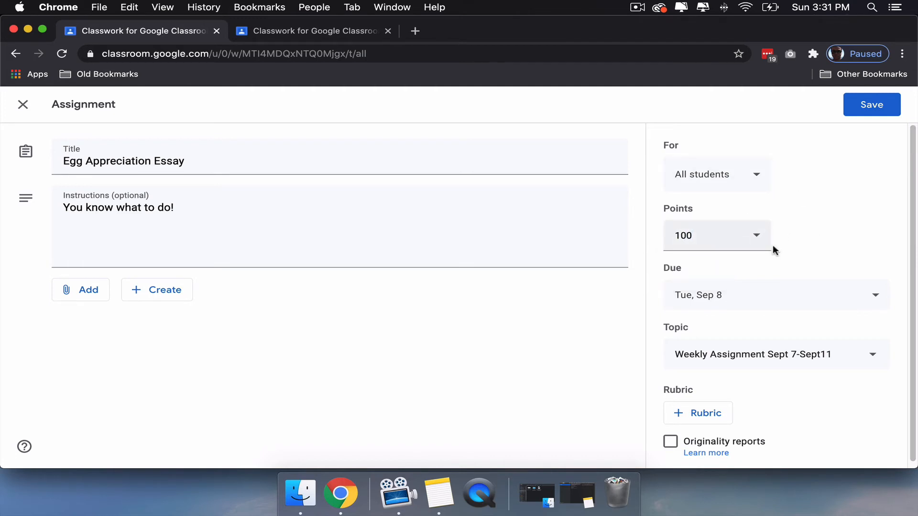
click(853, 104)
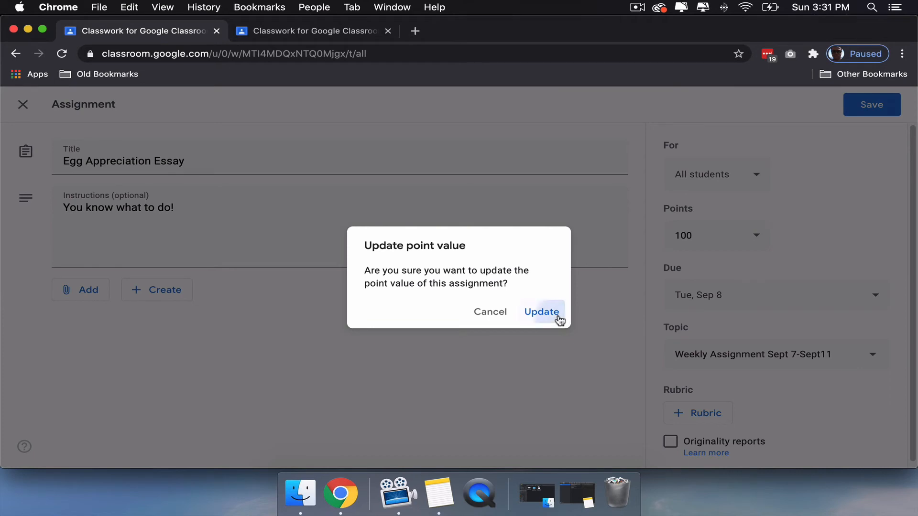
click(554, 315)
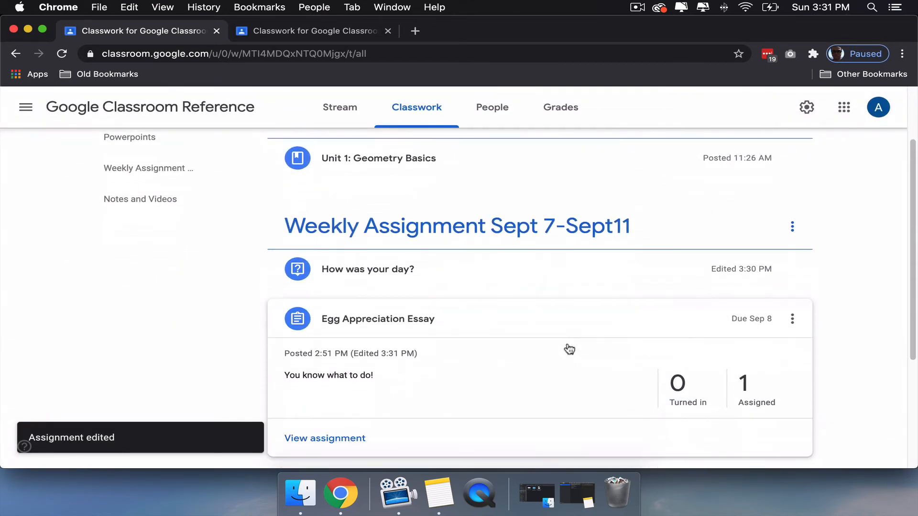
scroll(569, 350, up, 5)
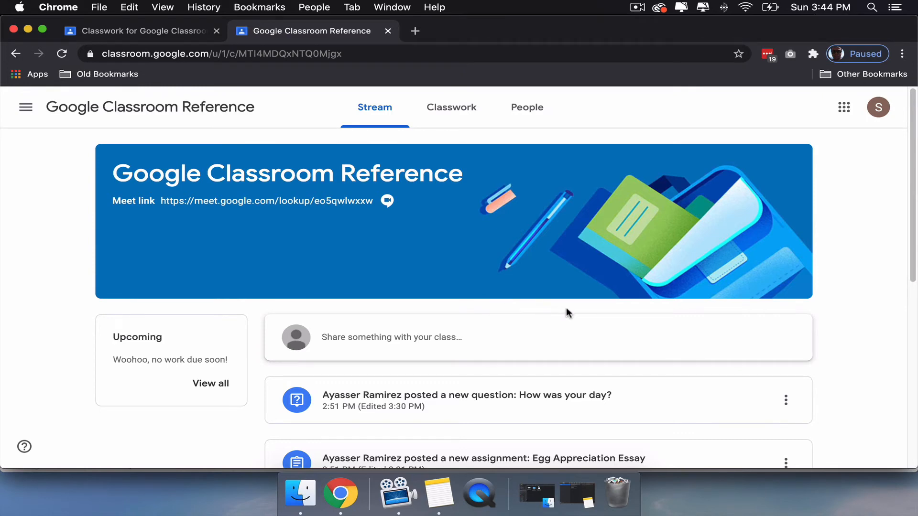
- Look through the class stream from the student's account, from the banner and upcoming work to the oldest post
scroll(566, 311, down, 1)
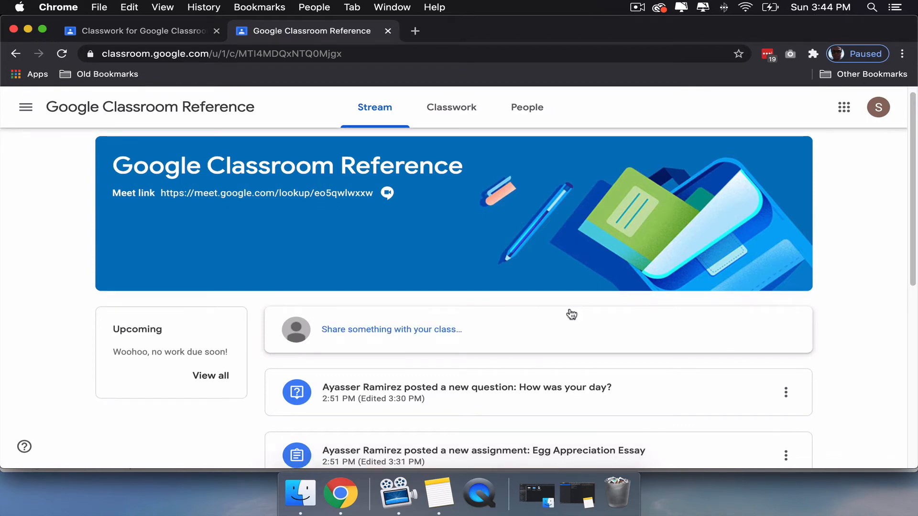
scroll(572, 314, down, 2)
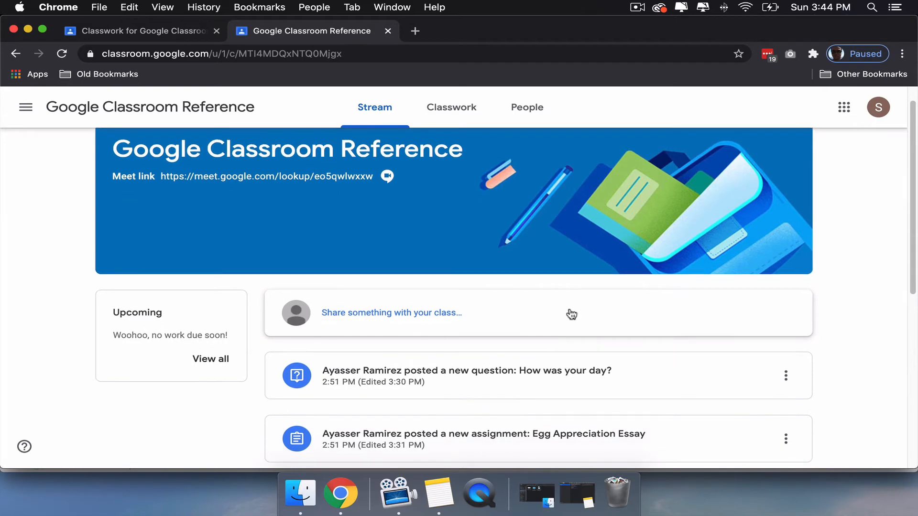
scroll(547, 318, down, 3)
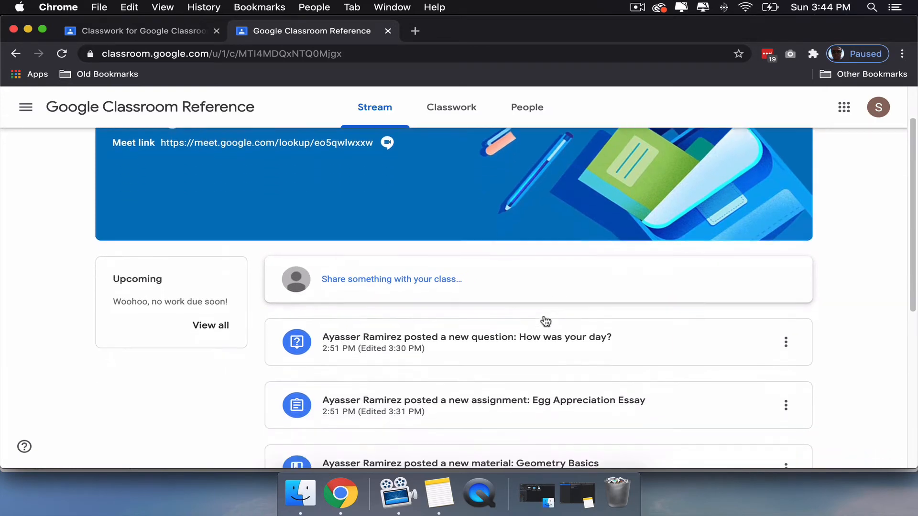
scroll(604, 324, down, 4)
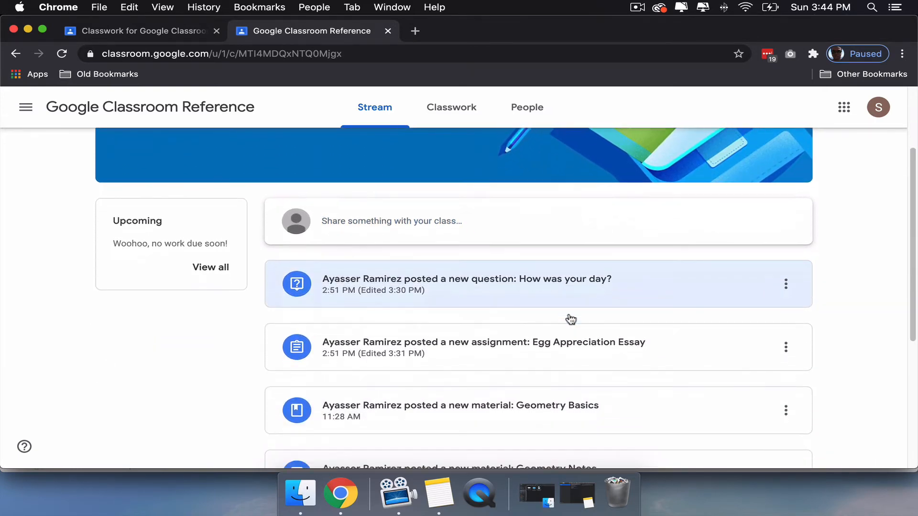
scroll(566, 316, down, 5)
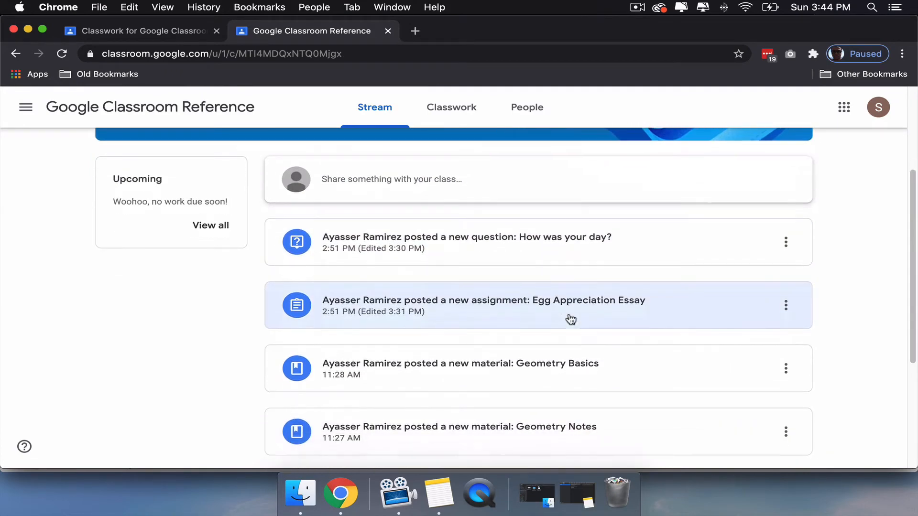
scroll(565, 317, down, 5)
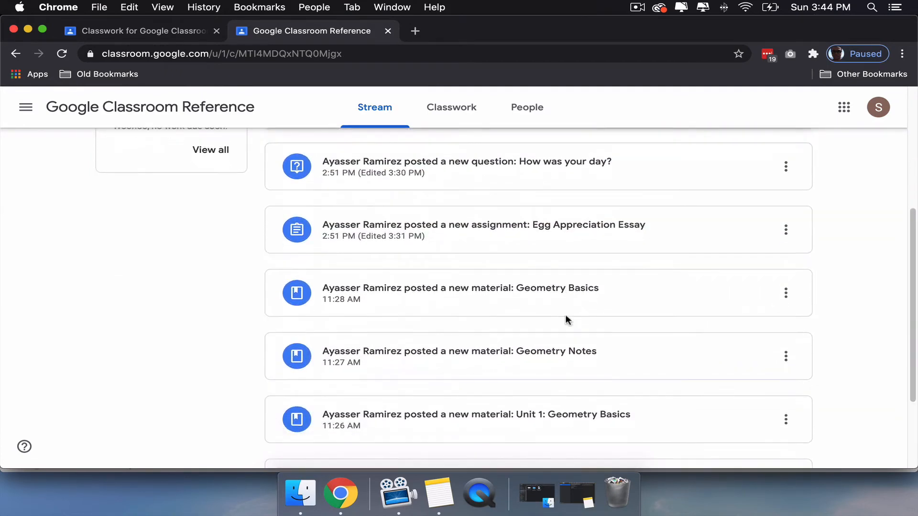
scroll(565, 316, down, 5)
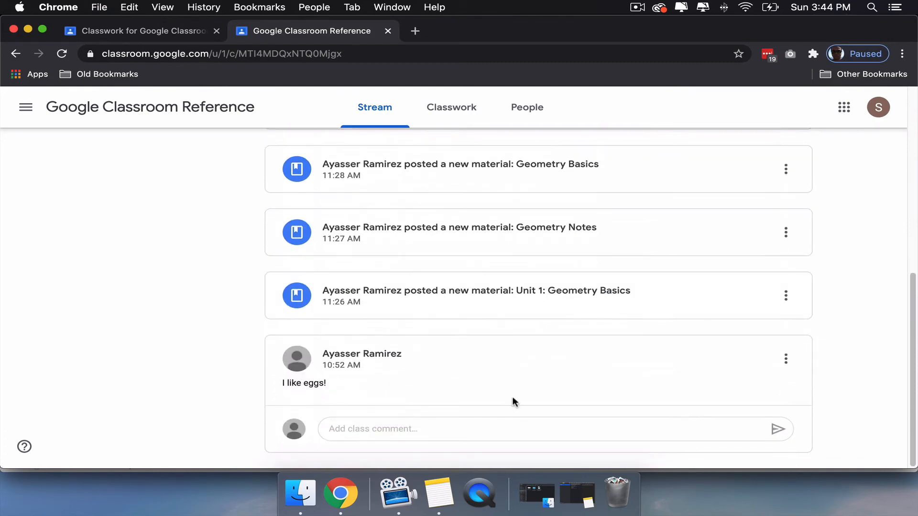
scroll(511, 386, up, 15)
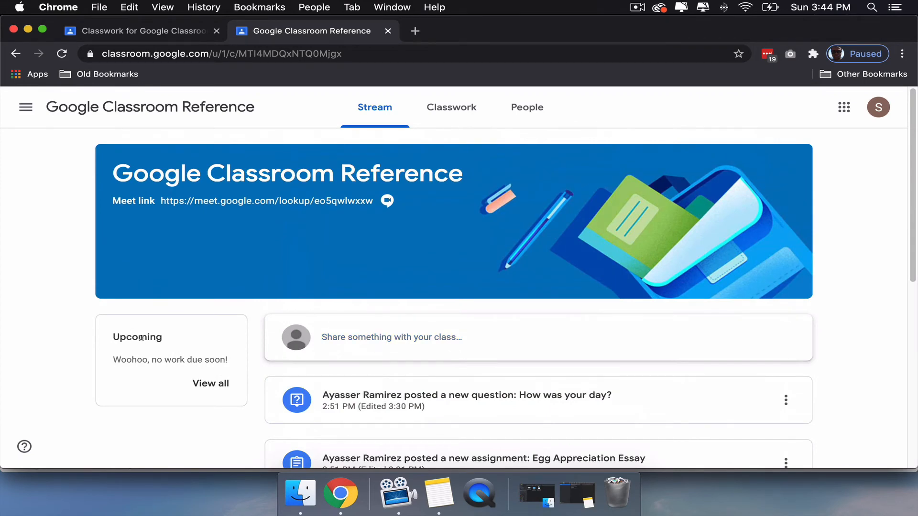
- View the student's full list of assigned work, and look through the topics on the student's classwork page
click(215, 384)
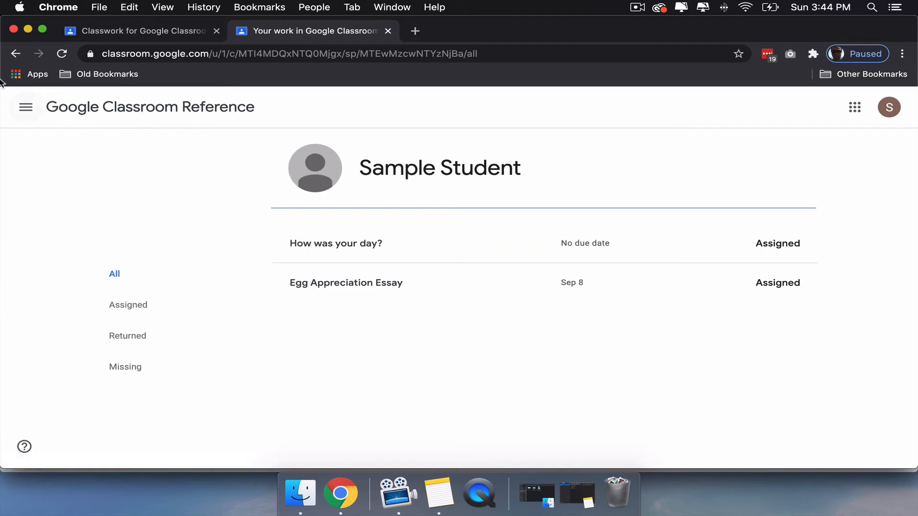
click(11, 56)
click(453, 112)
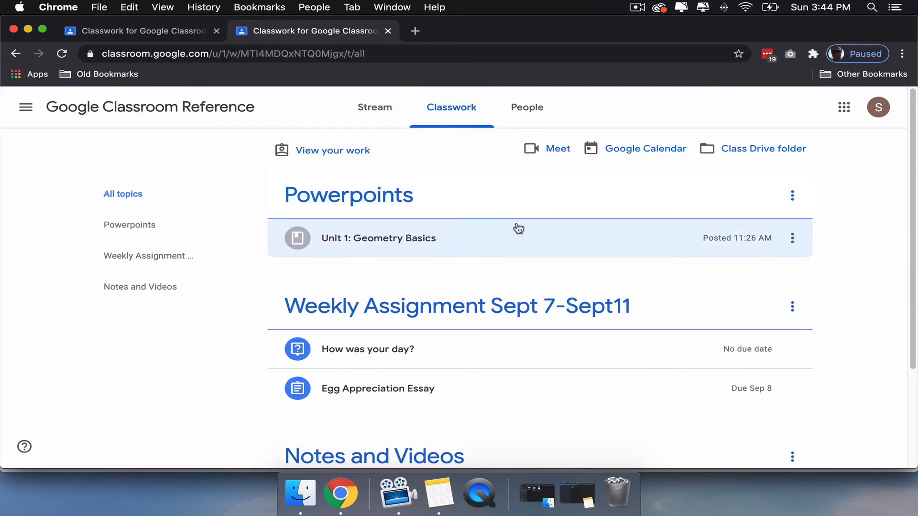
scroll(419, 253, down, 2)
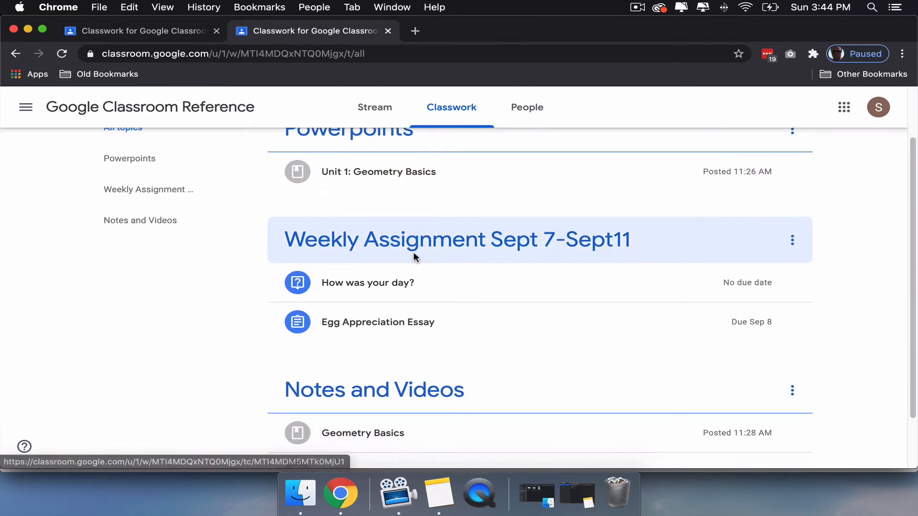
scroll(418, 258, down, 1)
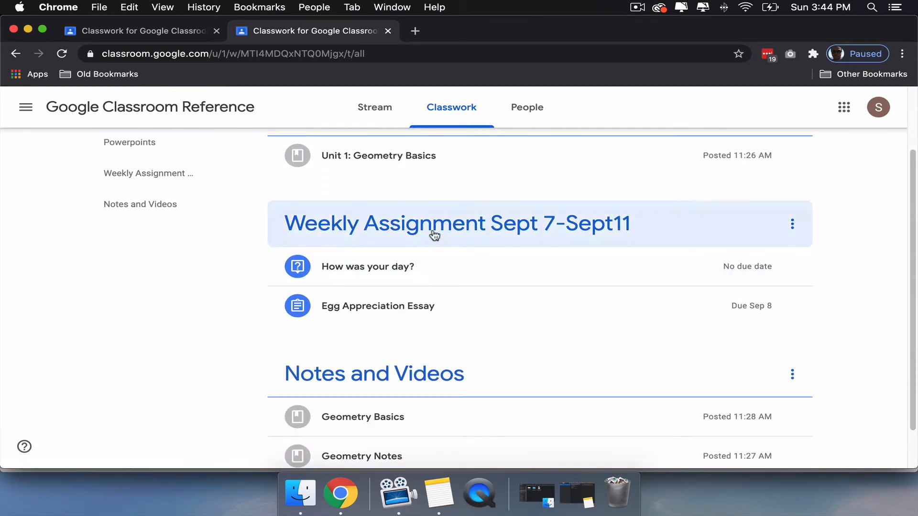
- Open the Egg Appreciation Essay assignment from the student's classwork page and create a new Docs file as the student's work
scroll(430, 237, down, 1)
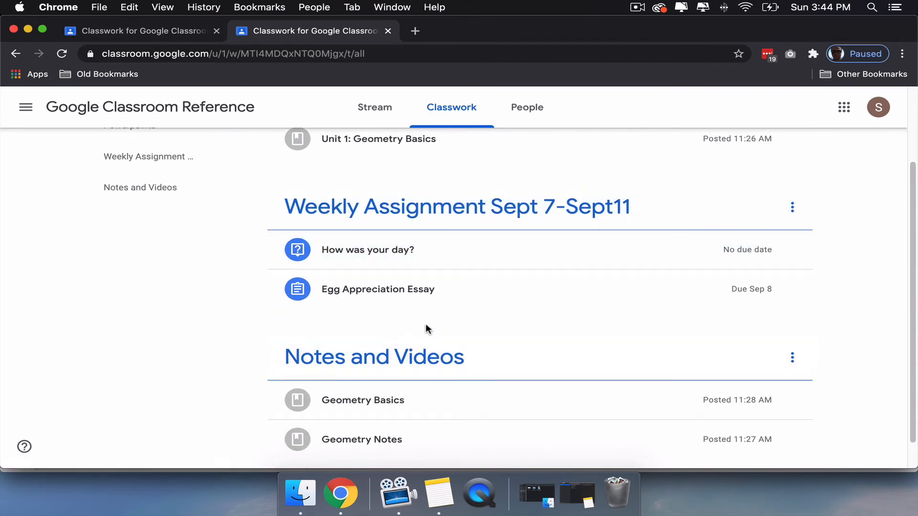
scroll(430, 328, down, 2)
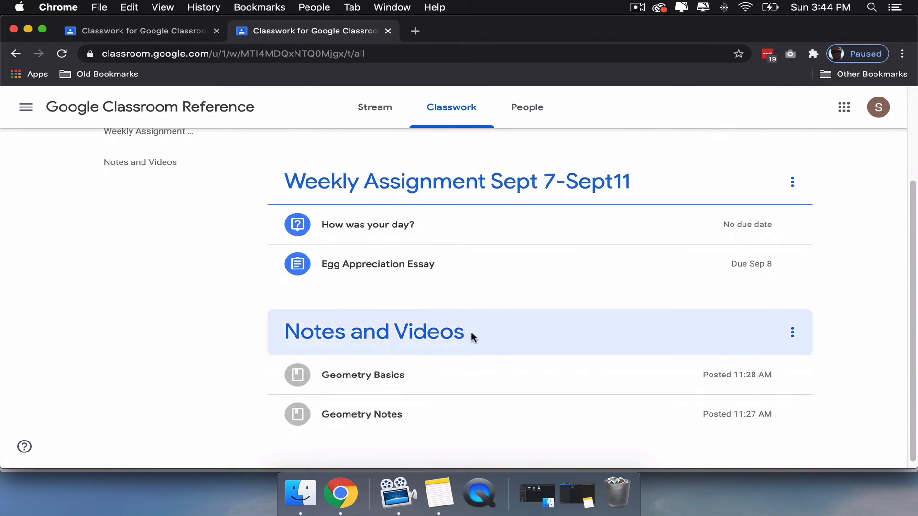
click(430, 266)
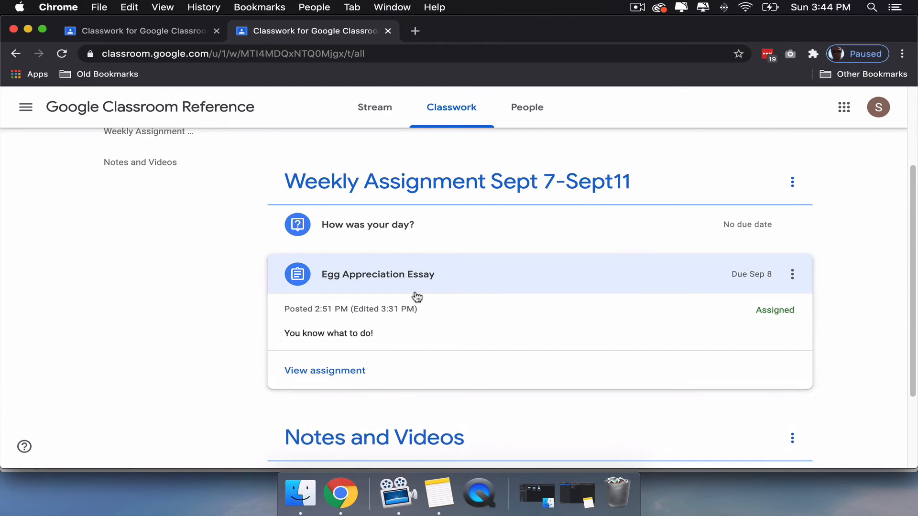
click(350, 370)
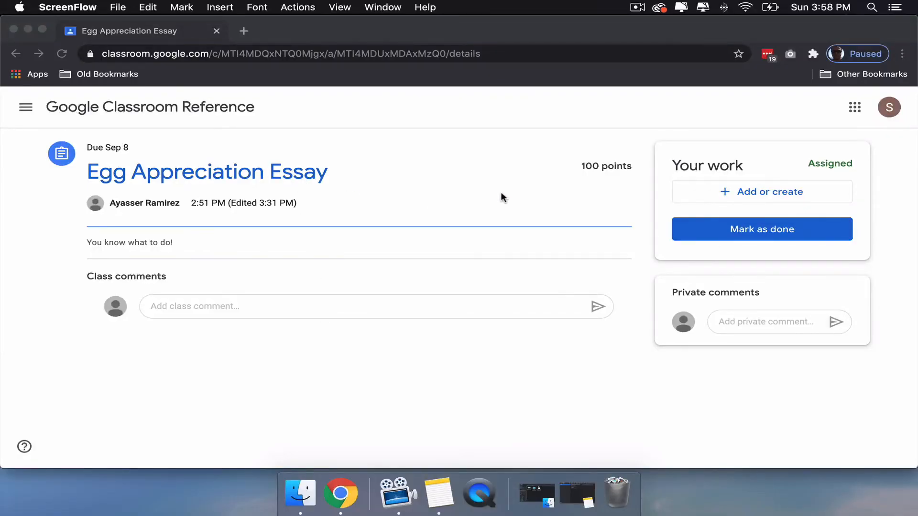
click(763, 190)
click(766, 192)
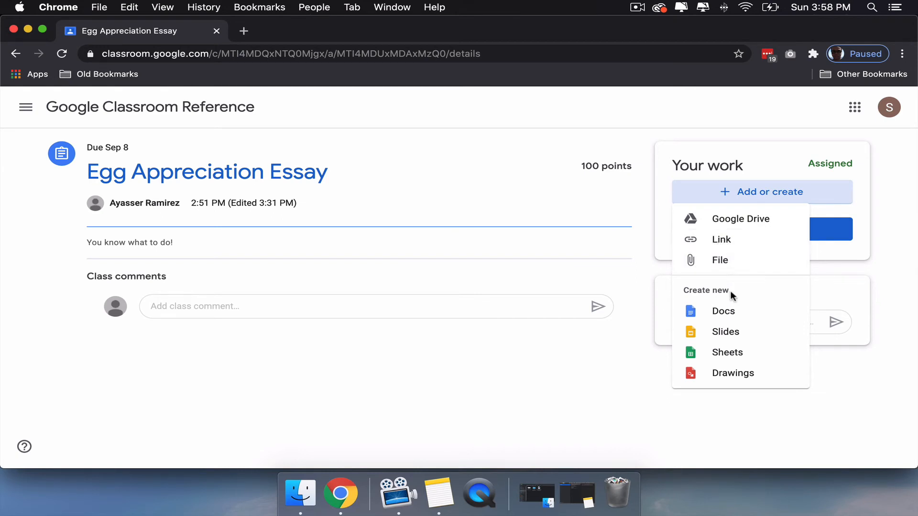
click(727, 313)
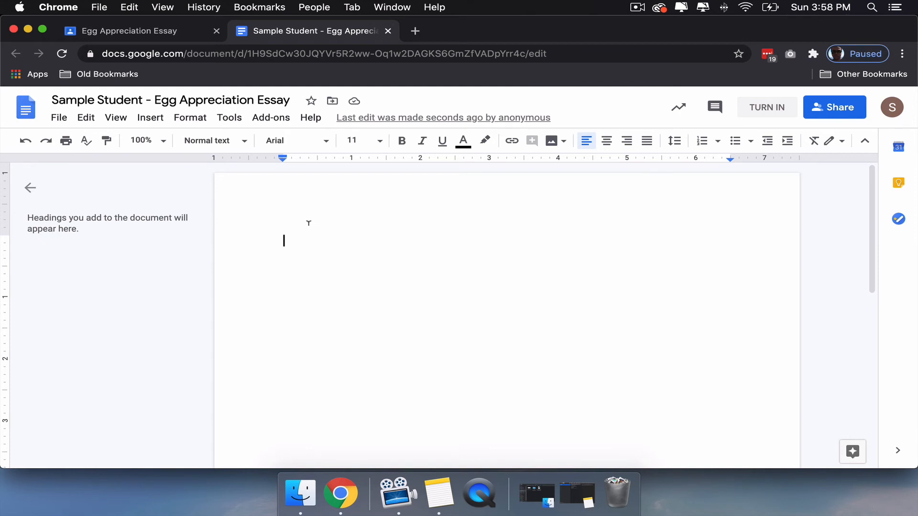
- Write "Eggs are awesome!" in the essay document and turn it in for the assignment
text(Eggs are awesome!)
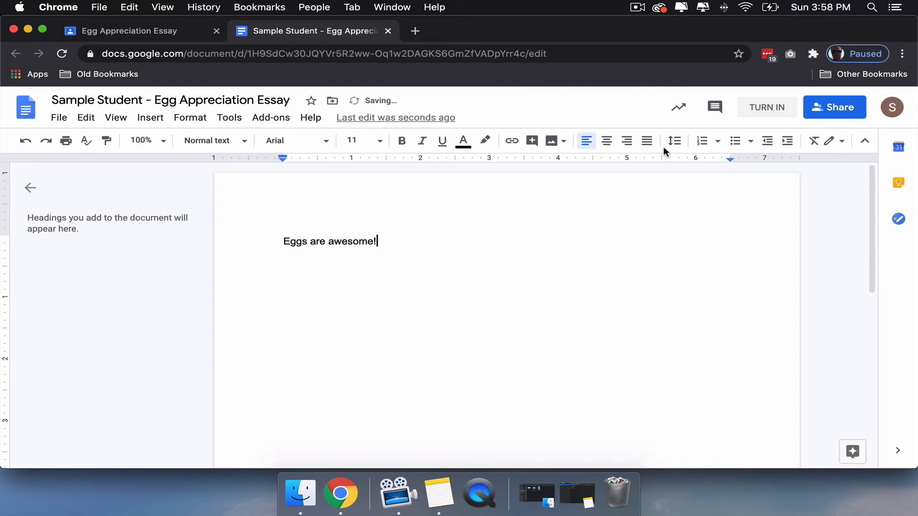
click(746, 115)
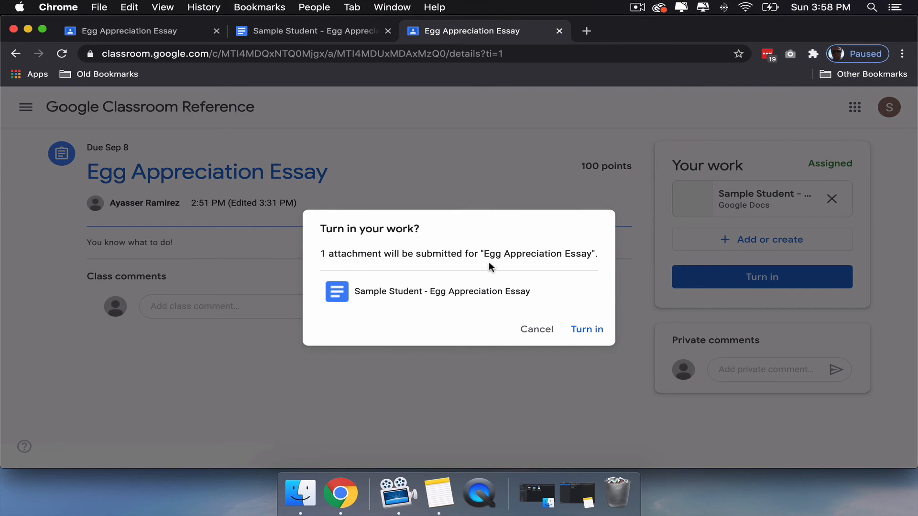
click(584, 330)
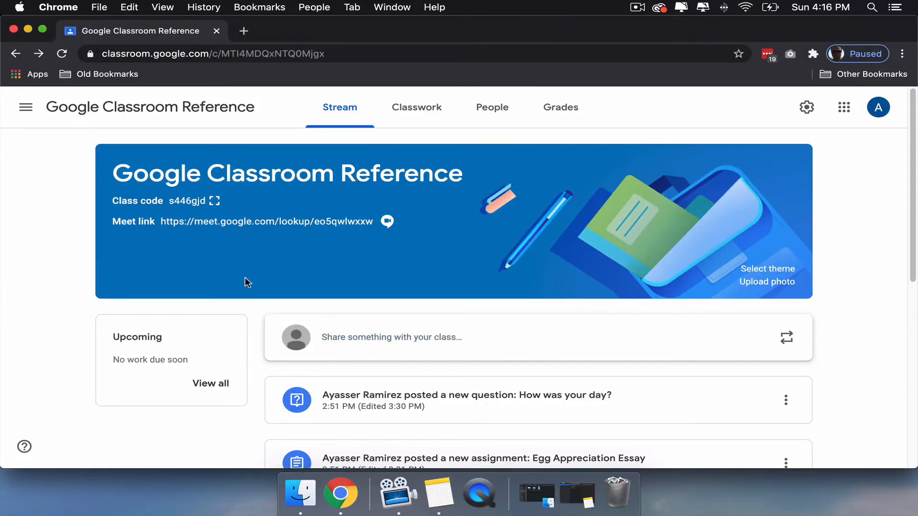
- View the teacher's list of work to review for the class, and return to the class stream
click(210, 383)
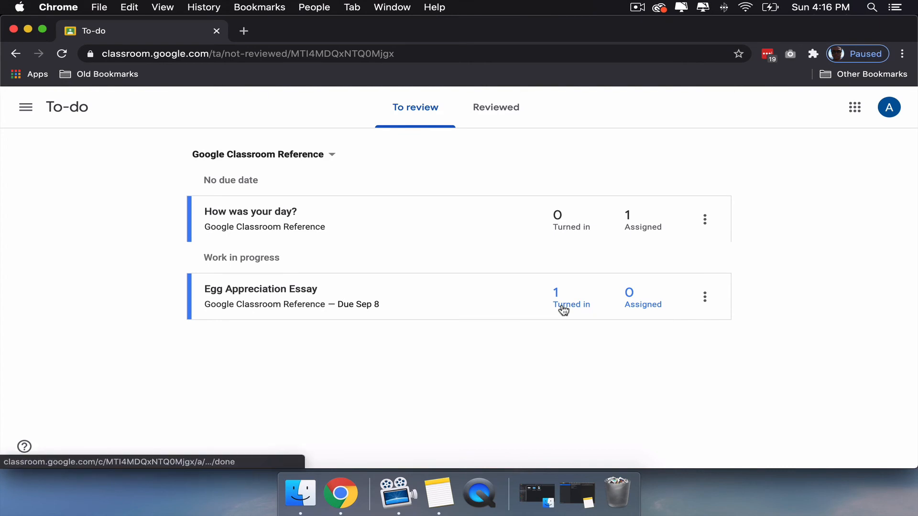
click(26, 107)
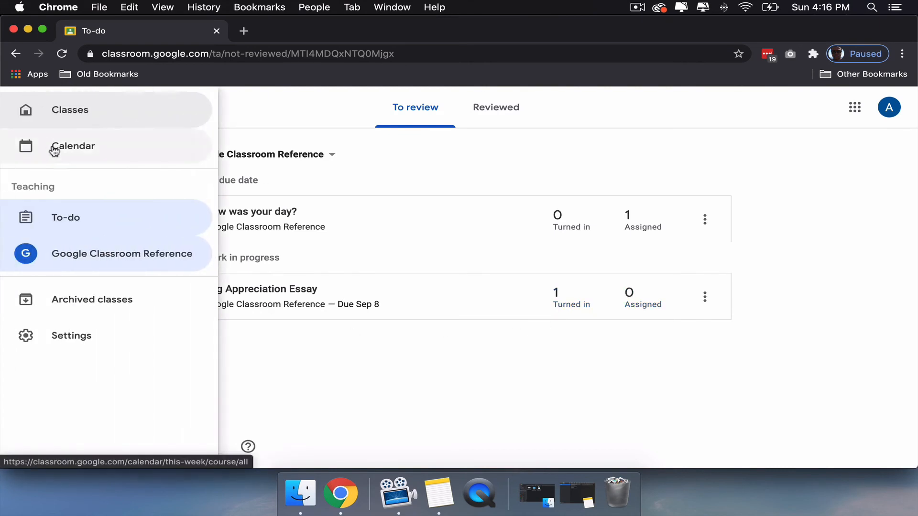
click(71, 257)
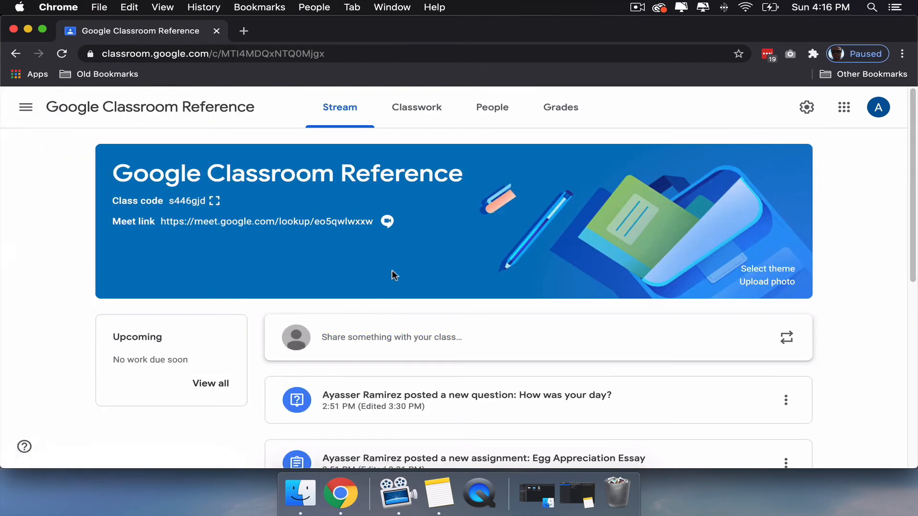
- View the Egg Appreciation Essay's student work through the teacher's classwork page, and go back to the class stream
click(420, 116)
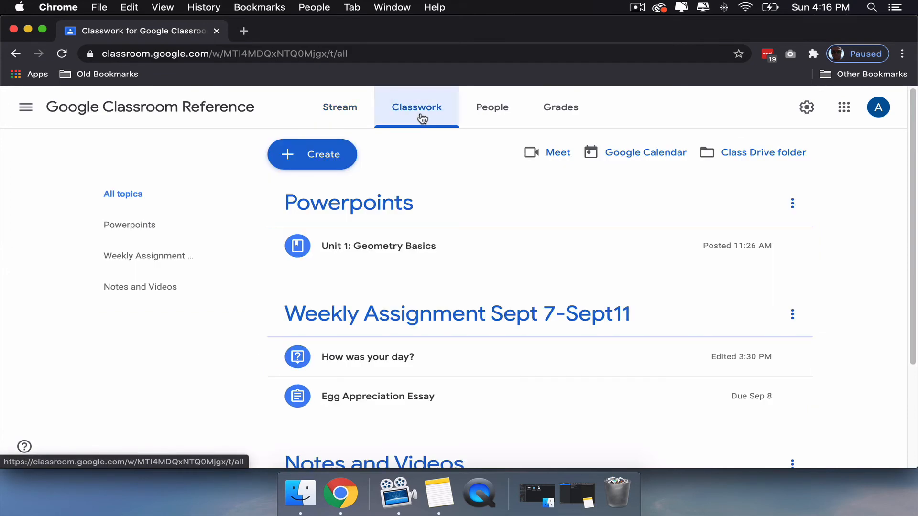
click(374, 389)
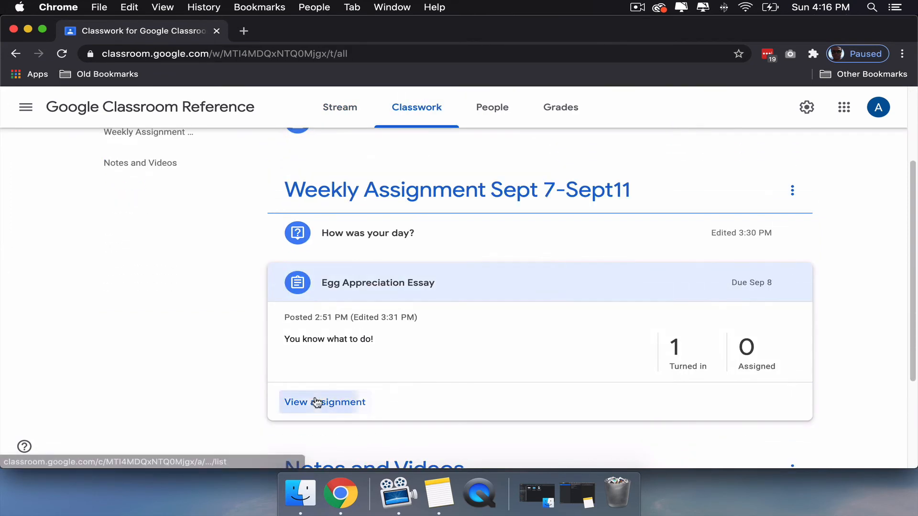
click(316, 402)
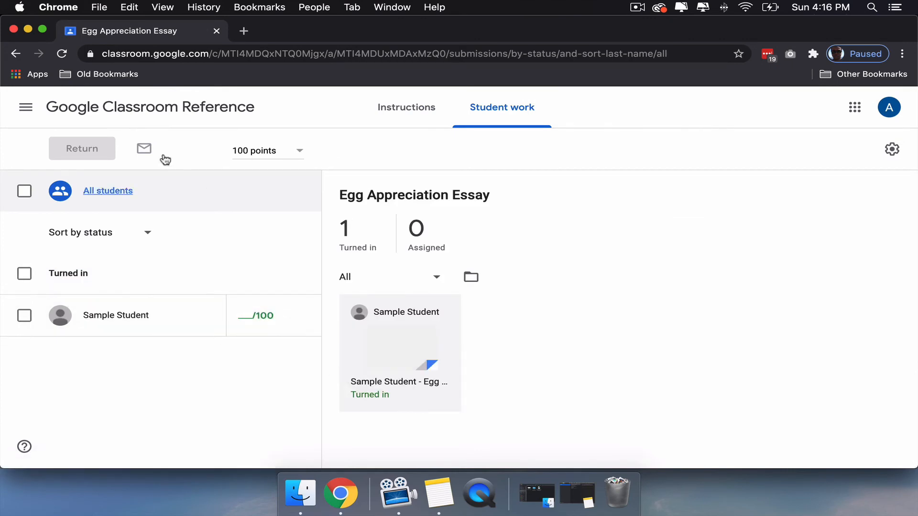
click(26, 106)
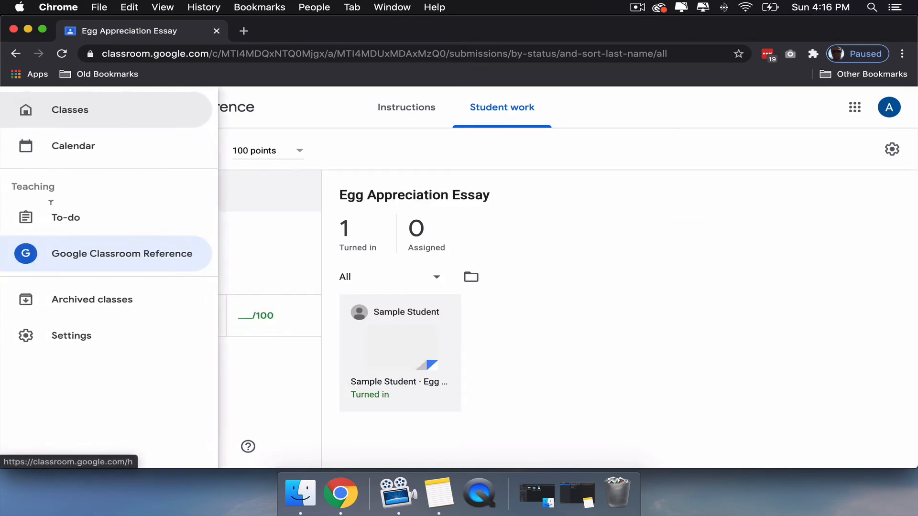
click(58, 257)
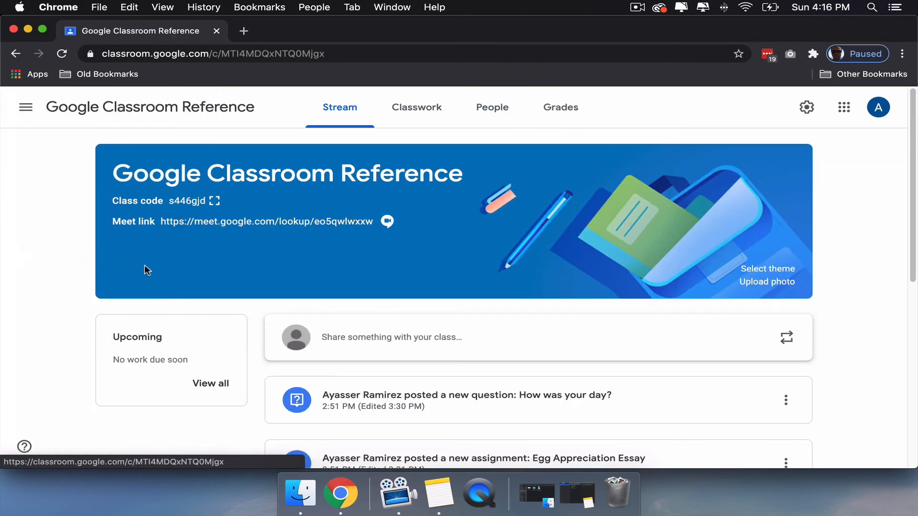
- Open the student's Egg Appreciation Essay submission by way of the class gradebook and go through the grading tool's introduction to its end
click(558, 123)
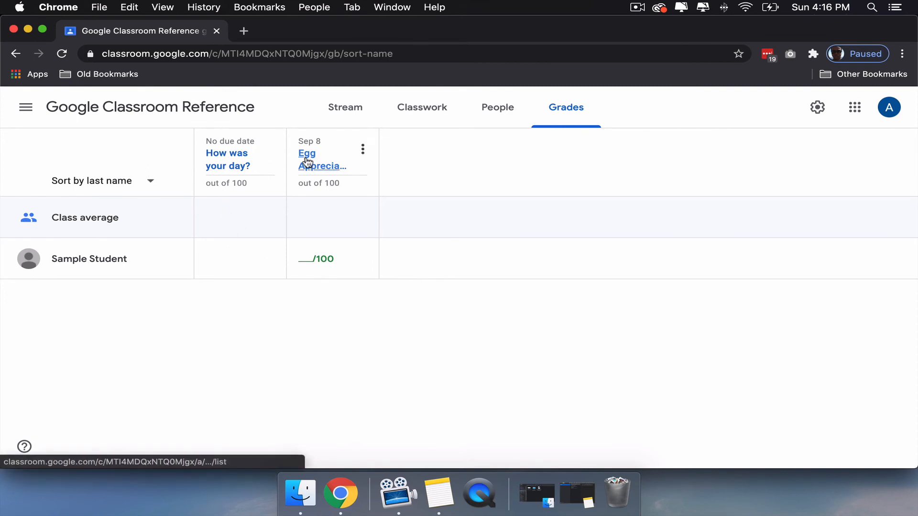
click(307, 161)
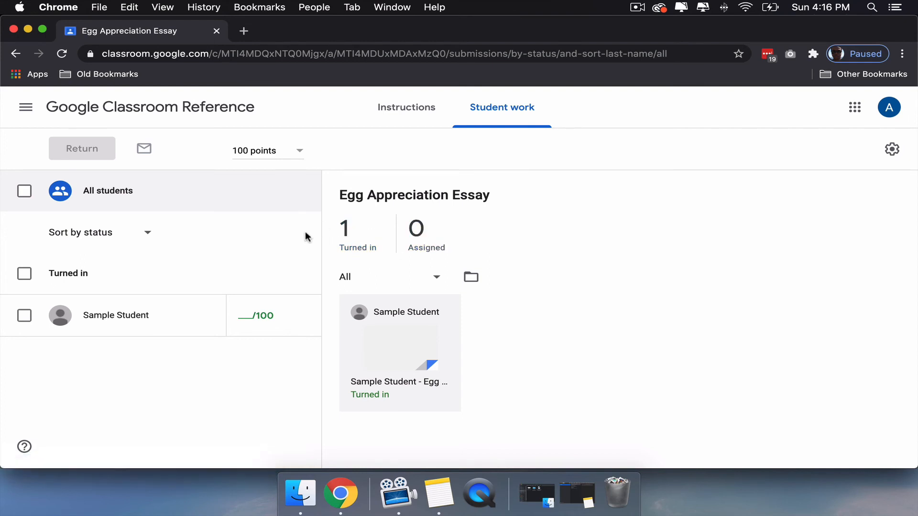
click(400, 342)
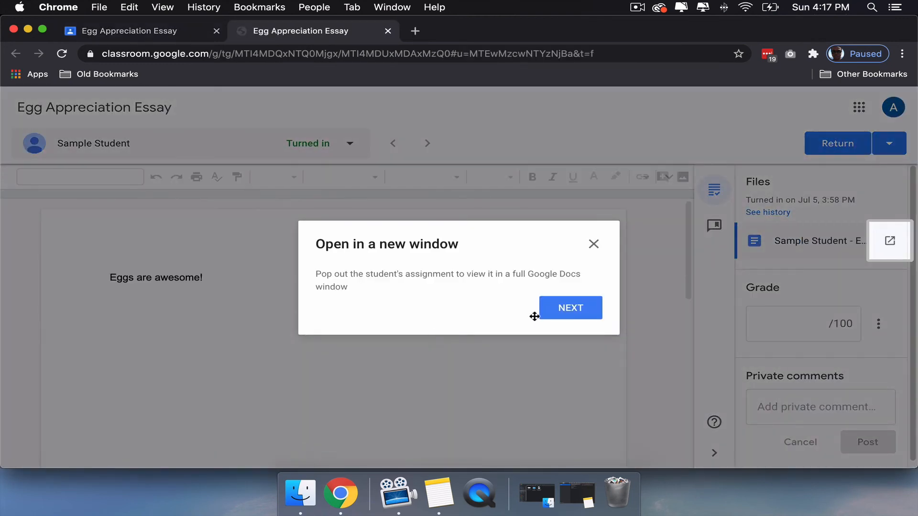
click(570, 309)
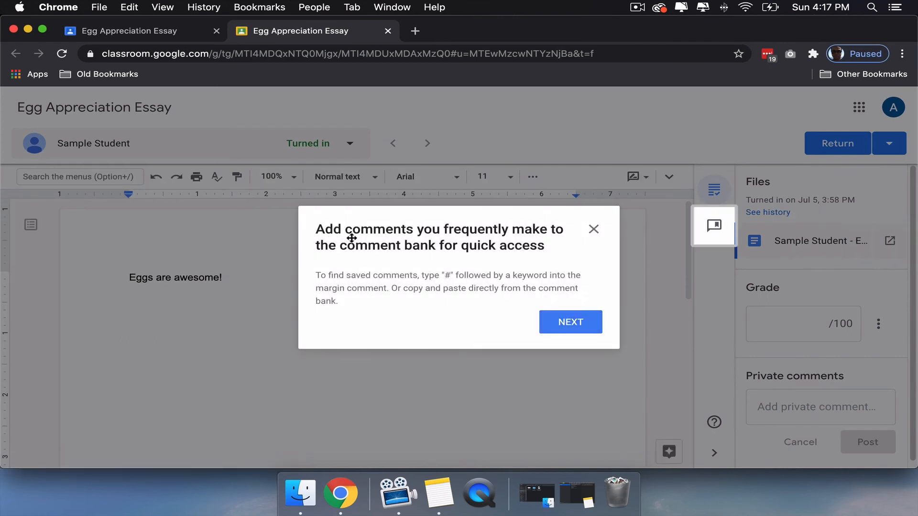
click(573, 323)
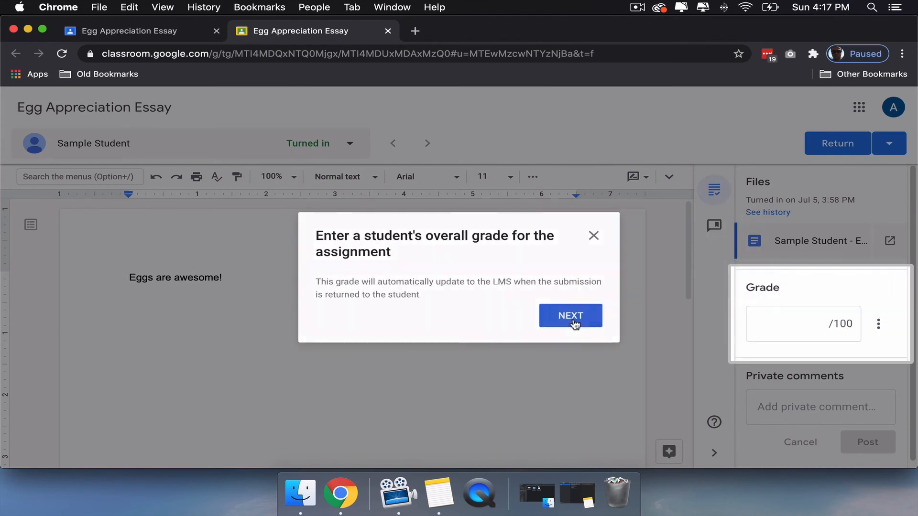
click(574, 323)
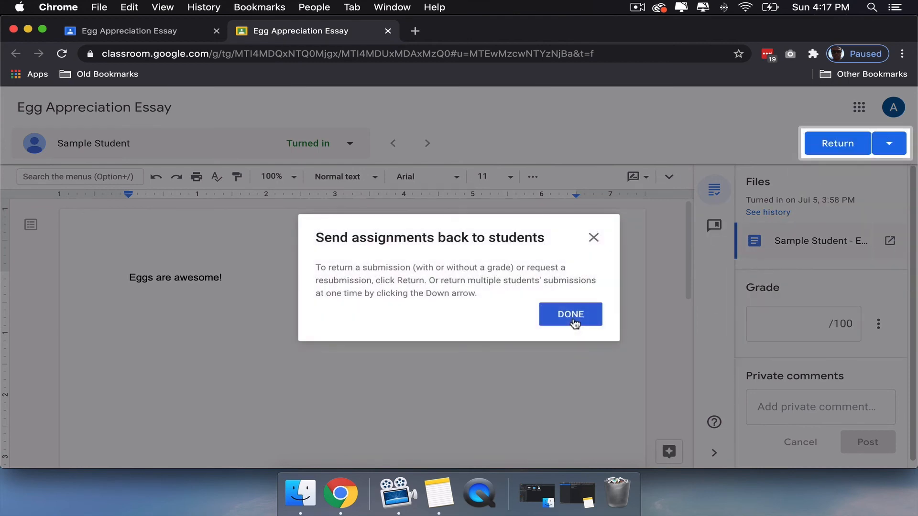
click(573, 321)
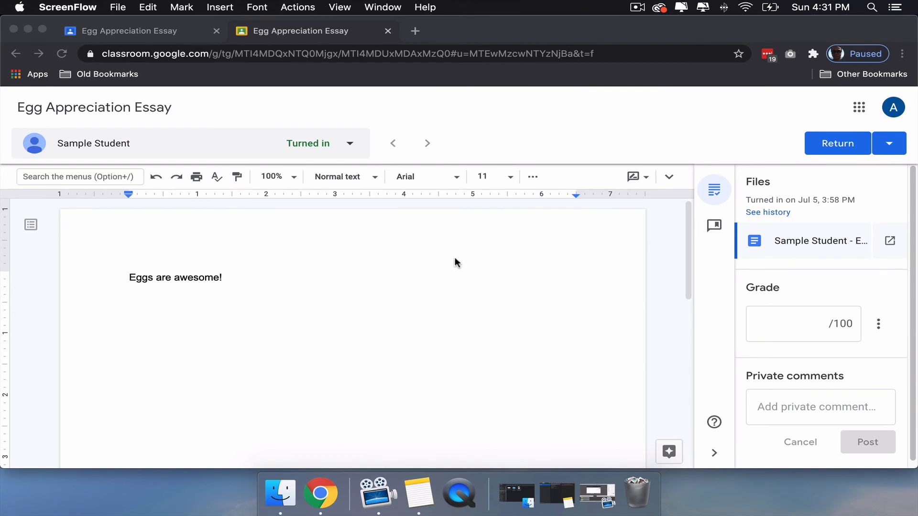
- Look at the editing, suggesting and viewing modes available for the submitted document
click(630, 183)
click(643, 179)
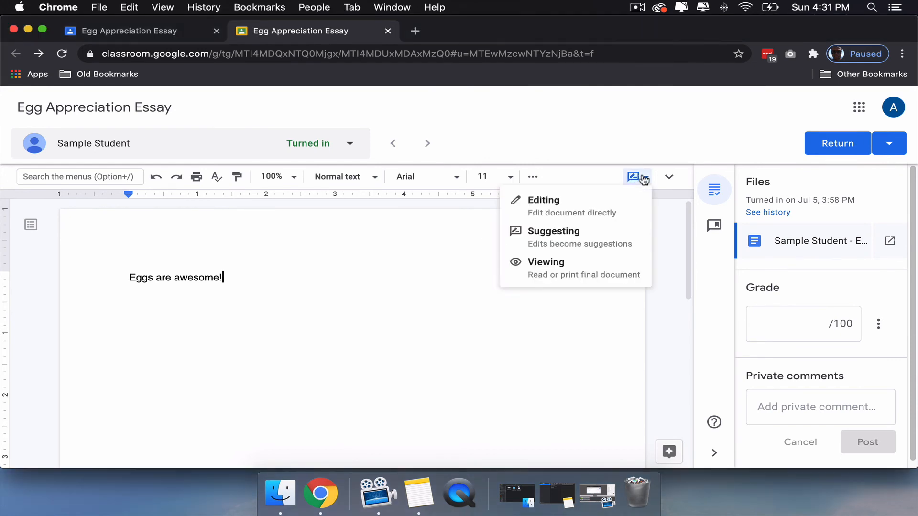
click(426, 324)
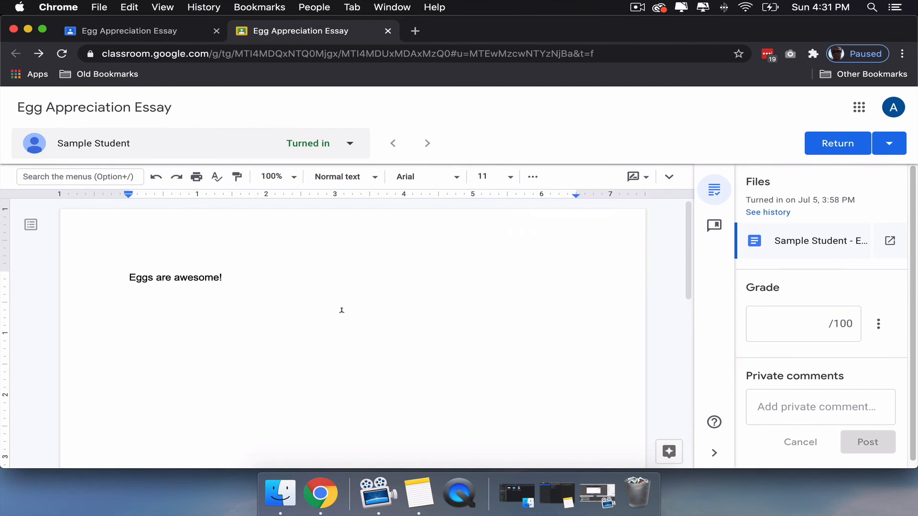
- Suggest replacing "awesome" with "very delicious" in the student's essay, and reject that suggestion
double_click(191, 277)
text(very de)
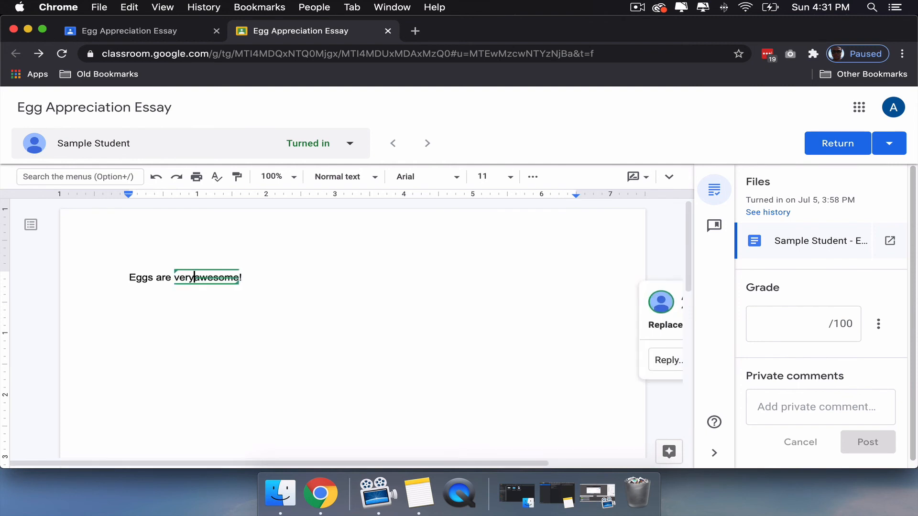
text(licious)
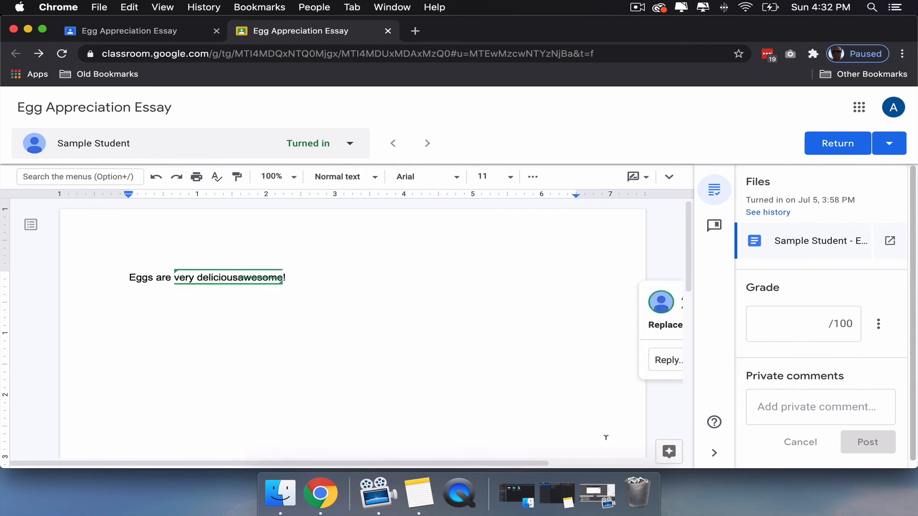
click(713, 452)
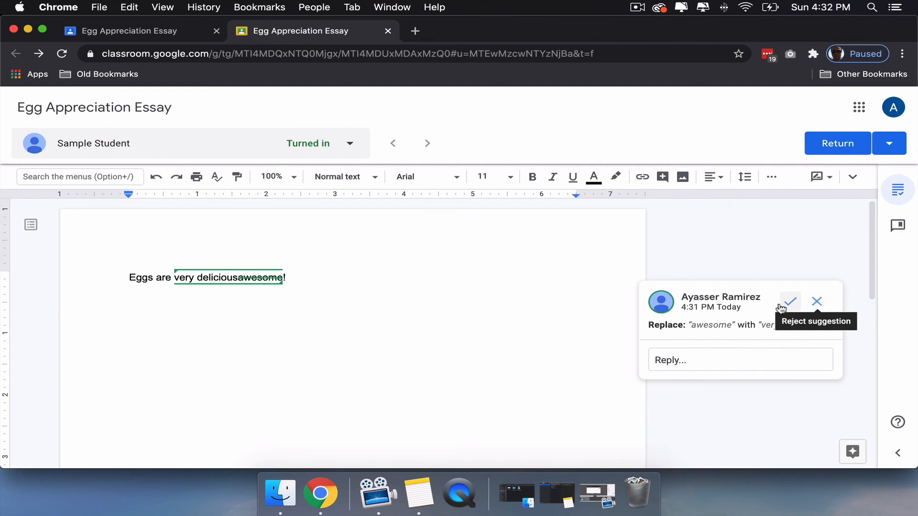
click(817, 302)
click(900, 452)
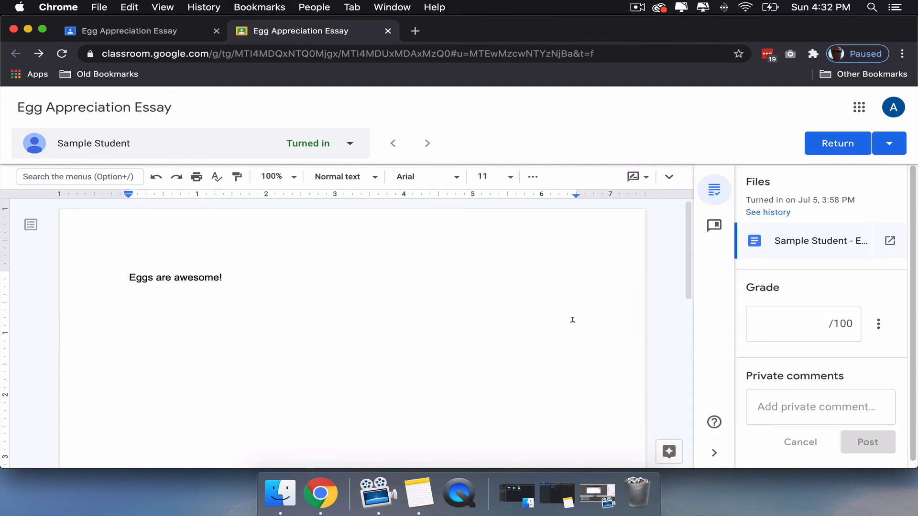
- Grade the essay submission 100 out of 100 and return it to the student
click(796, 323)
text(100)
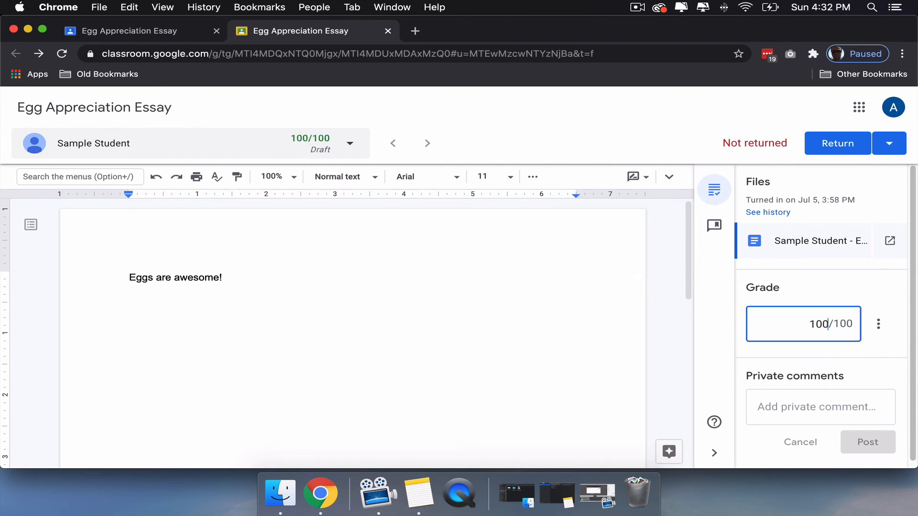
click(790, 407)
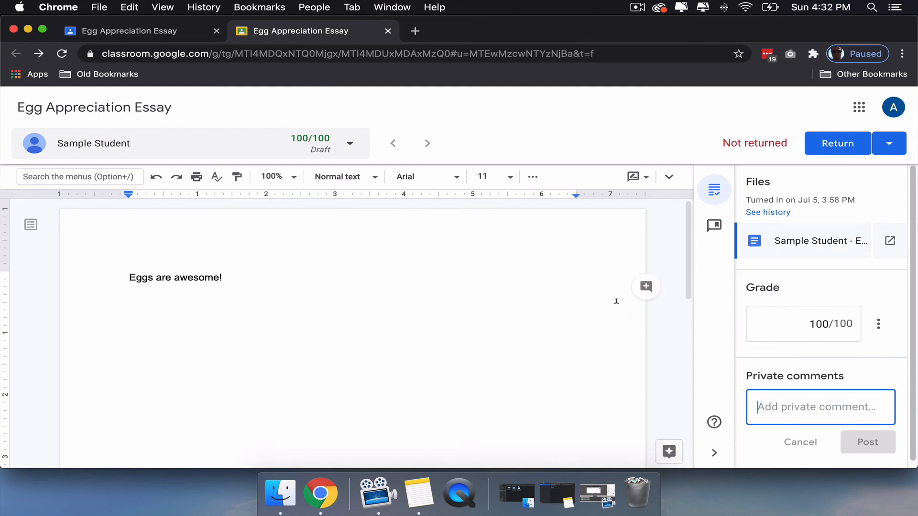
click(890, 143)
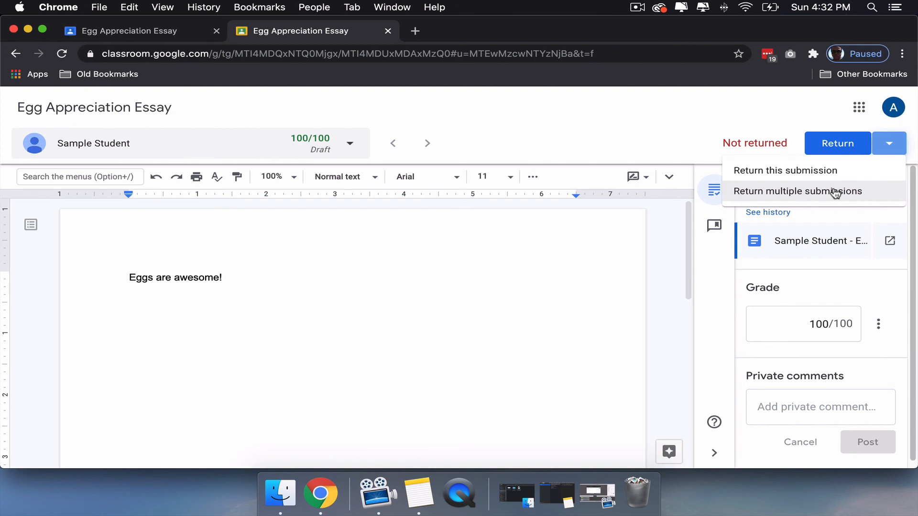
click(816, 117)
click(832, 145)
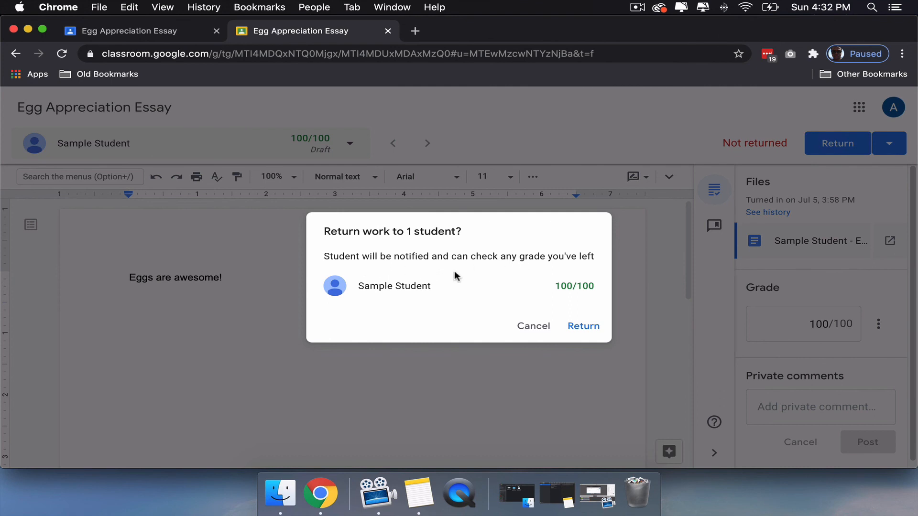
click(581, 328)
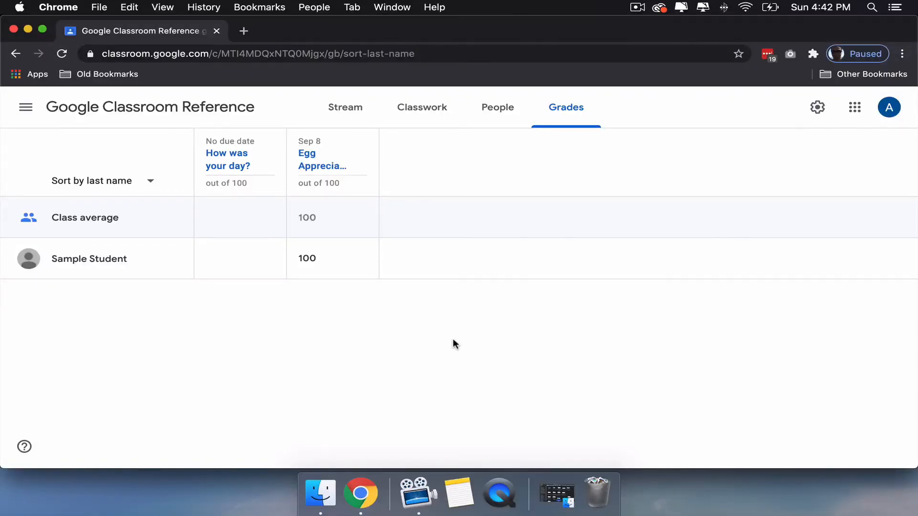
- Open the class settings and look over the class details fields and the options available for the class code
click(818, 108)
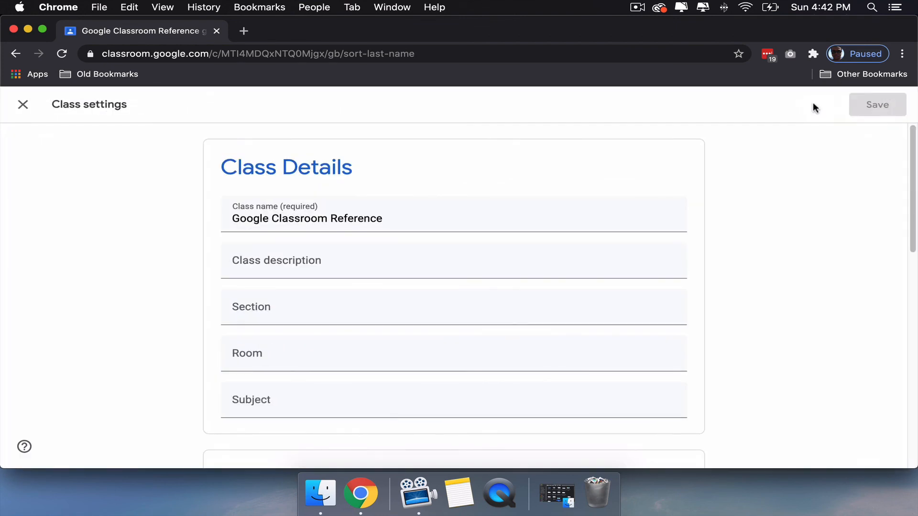
scroll(770, 225, down, 2)
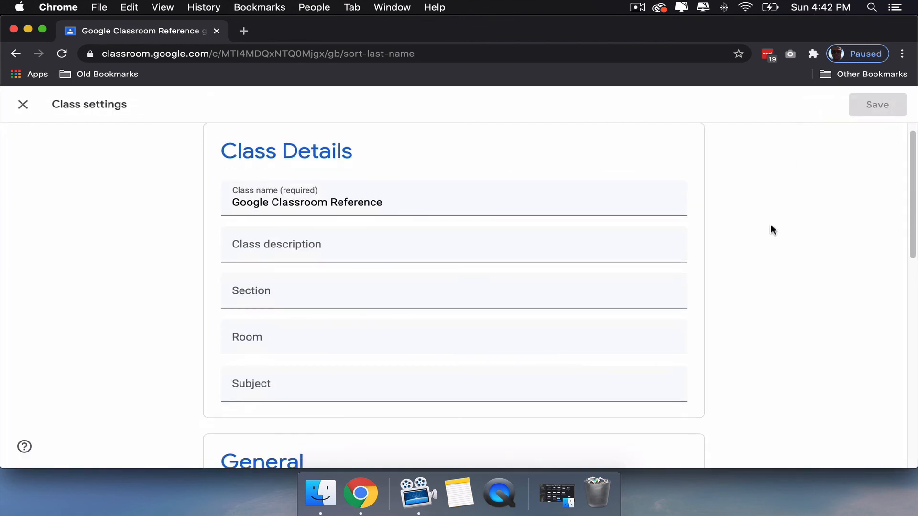
scroll(770, 225, down, 2)
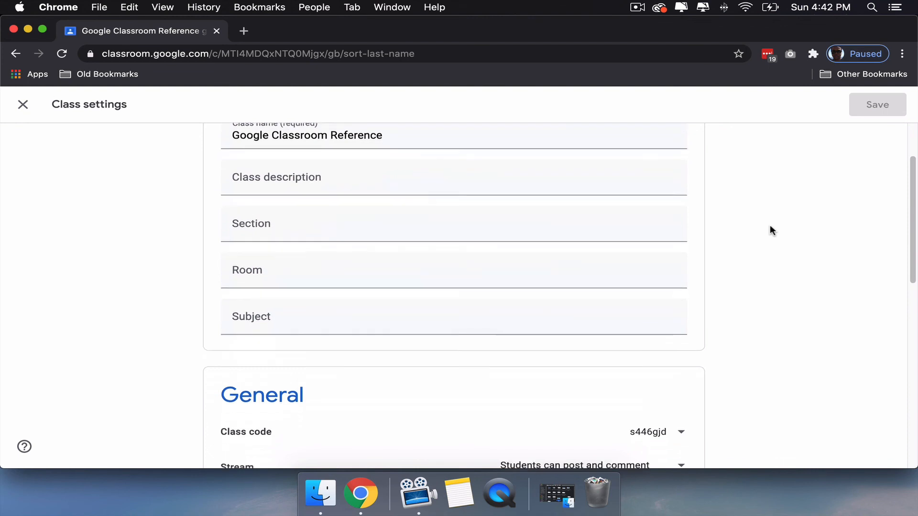
scroll(770, 230, down, 3)
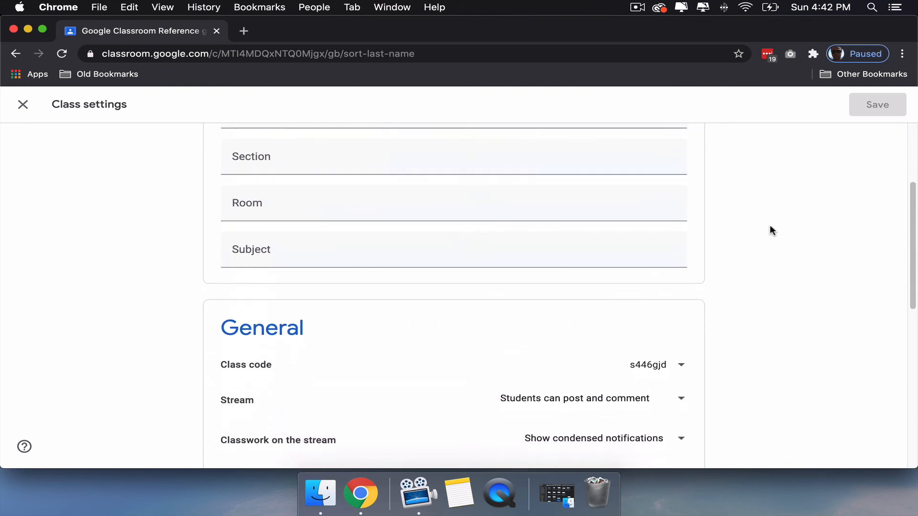
scroll(769, 225, down, 3)
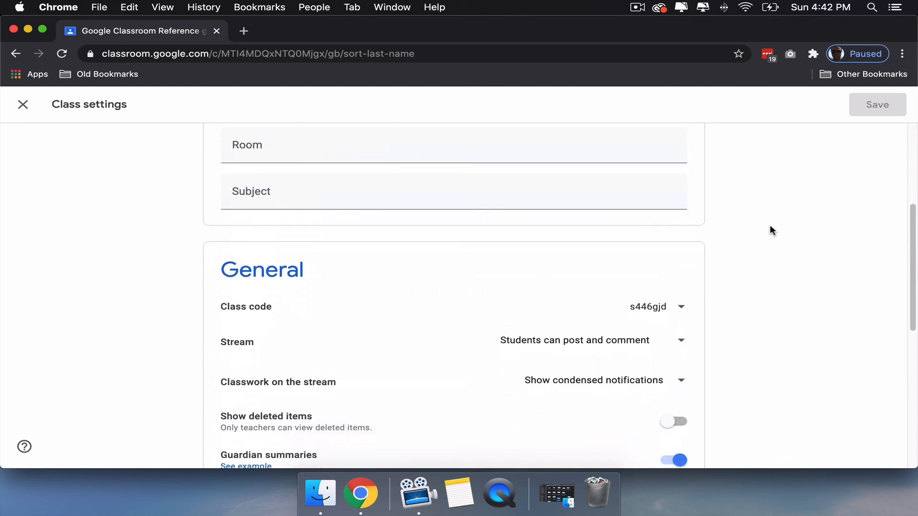
click(652, 272)
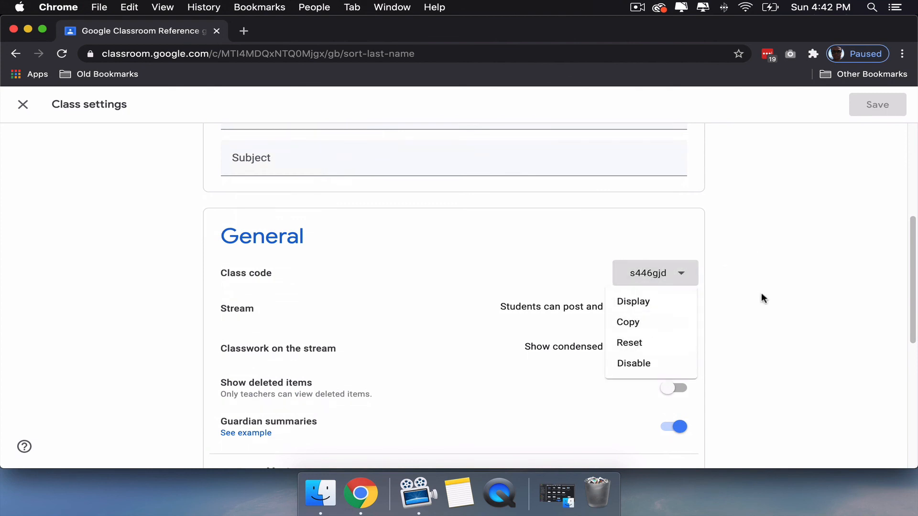
click(788, 294)
- Look at the Stream posting permission choices and the notification choices for classwork on the stream in the General settings
scroll(788, 294, down, 2)
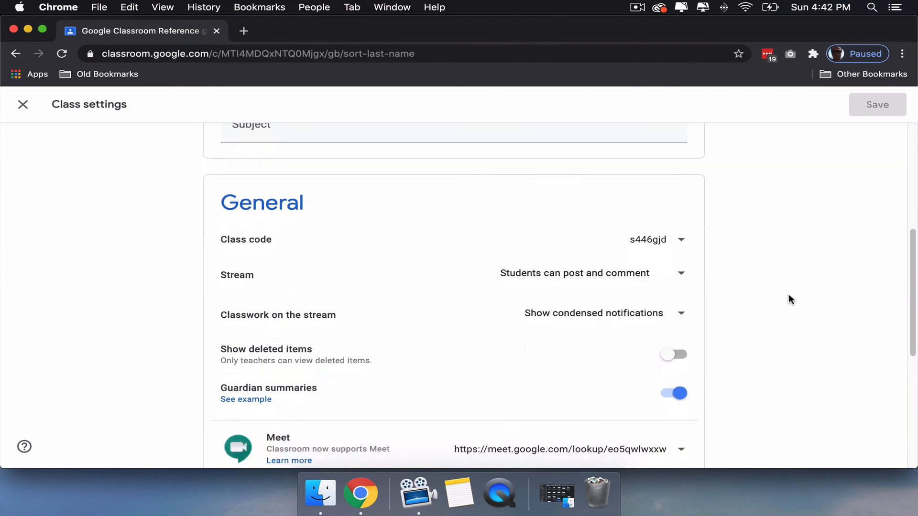
scroll(788, 296, up, 1)
click(615, 271)
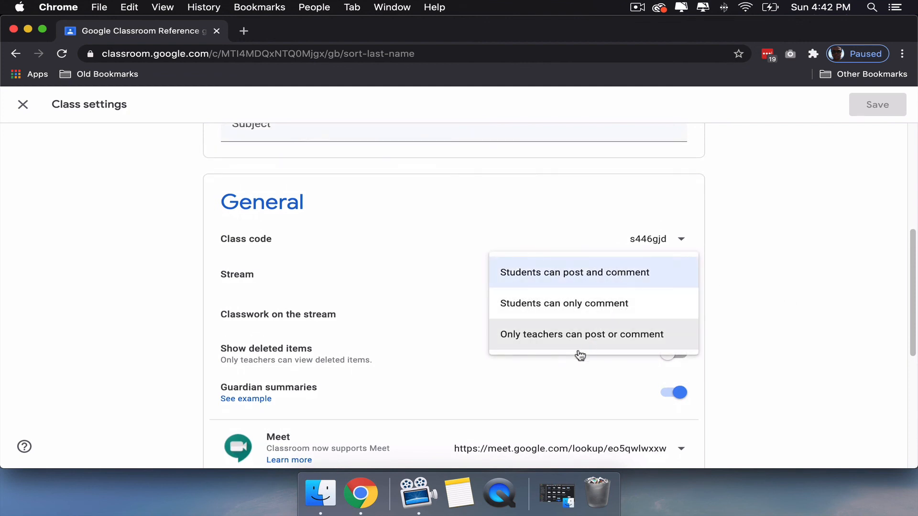
click(754, 265)
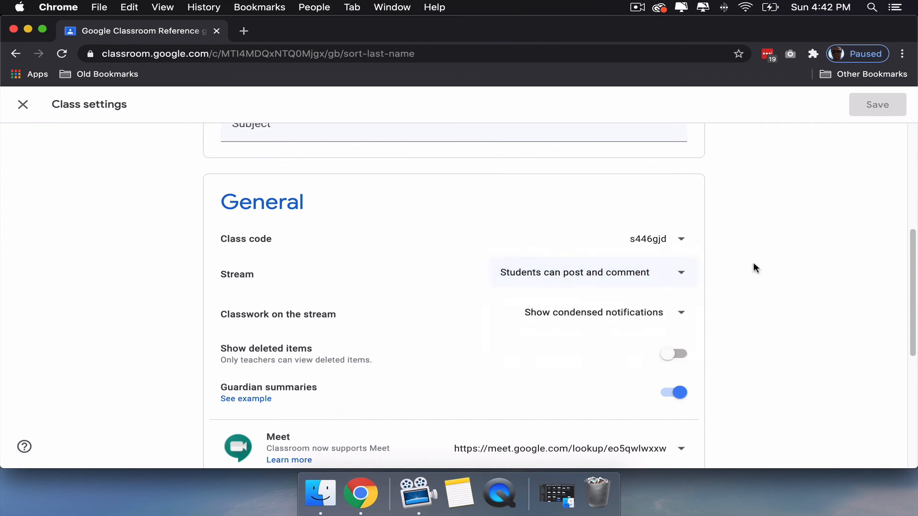
scroll(760, 266, down, 1)
scroll(761, 269, down, 2)
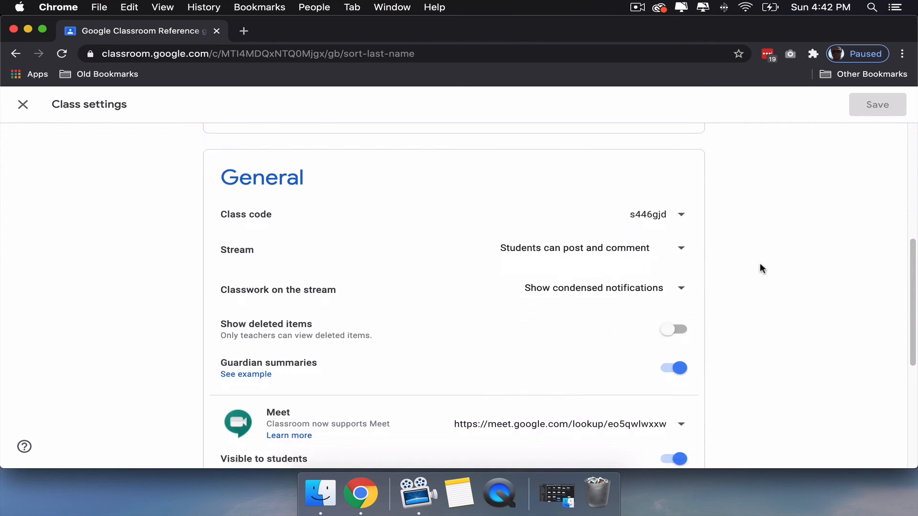
click(639, 270)
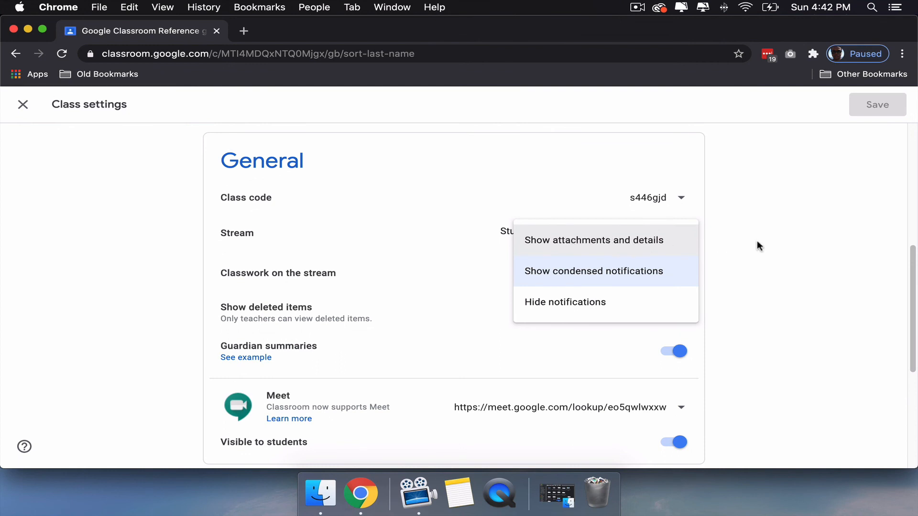
click(778, 247)
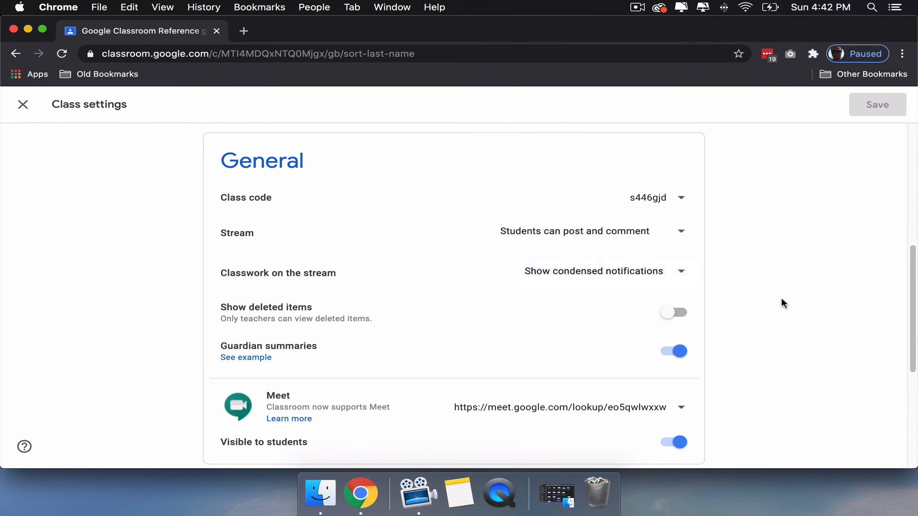
- Look at the options available for the class Meet link in the General settings
scroll(781, 302, down, 3)
scroll(779, 302, down, 4)
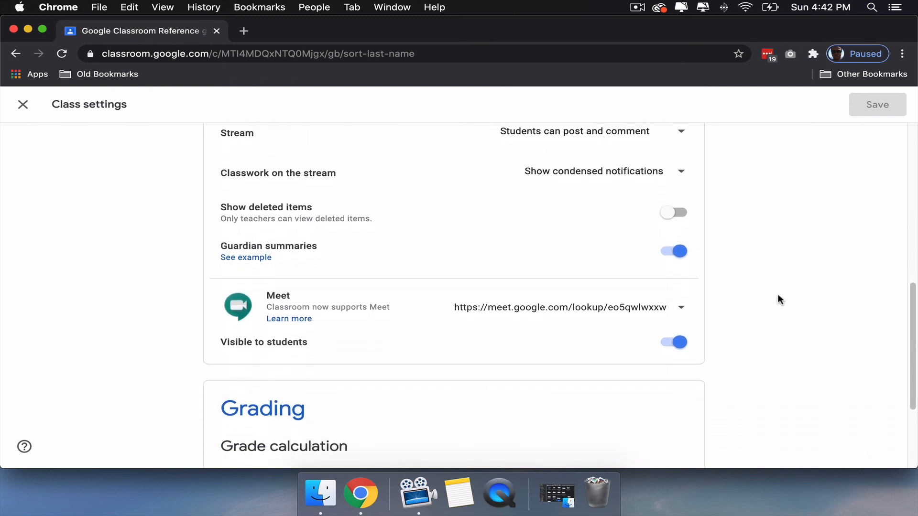
click(677, 252)
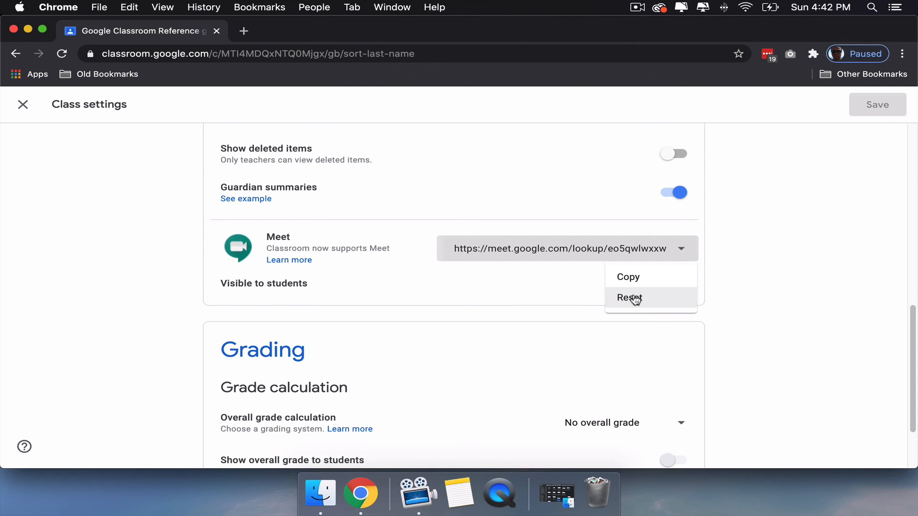
click(743, 252)
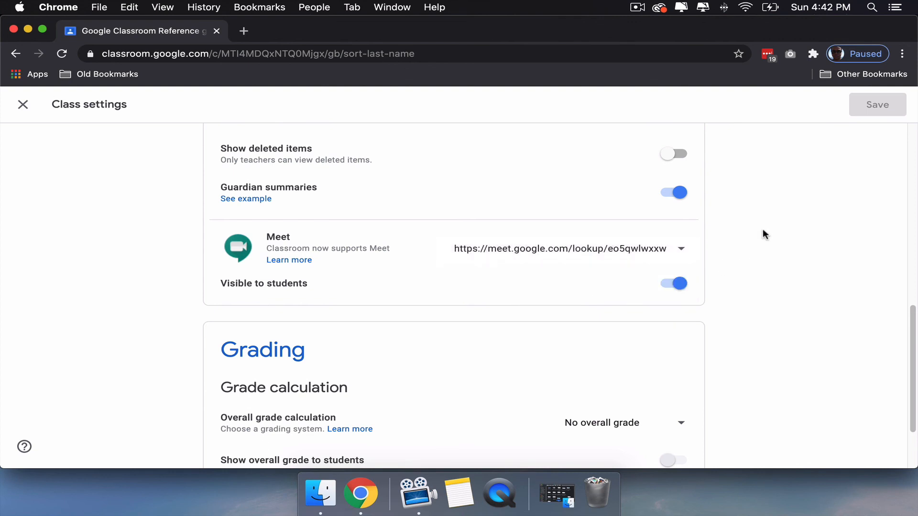
- Look at the overall grade calculation choices in the Grading settings, and go back over the General settings
scroll(751, 241, down, 1)
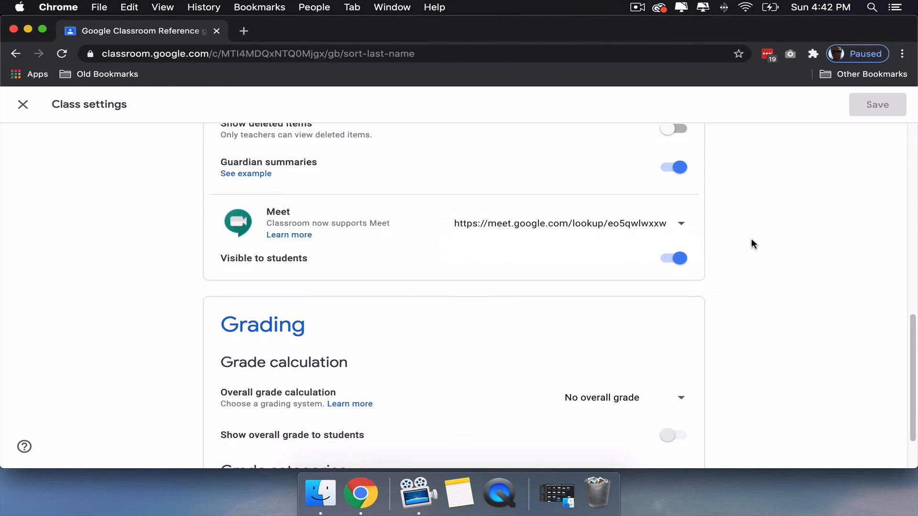
scroll(751, 241, down, 3)
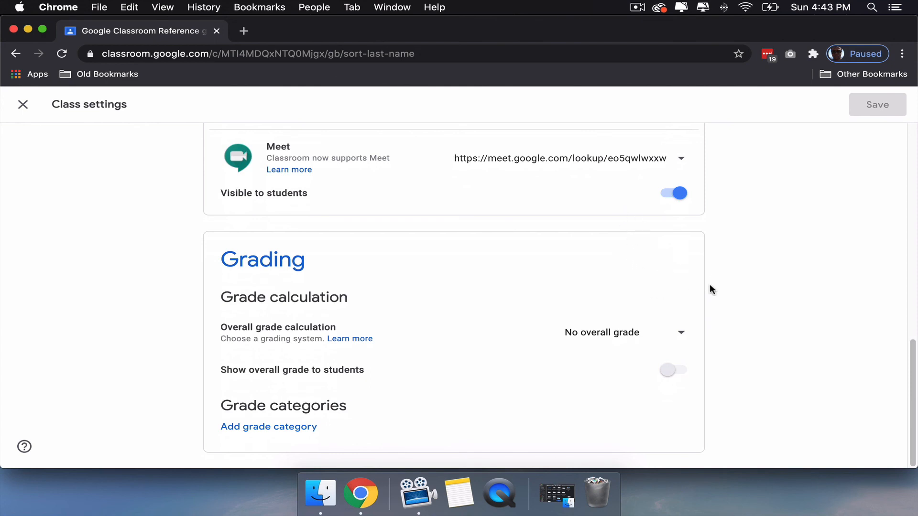
click(637, 331)
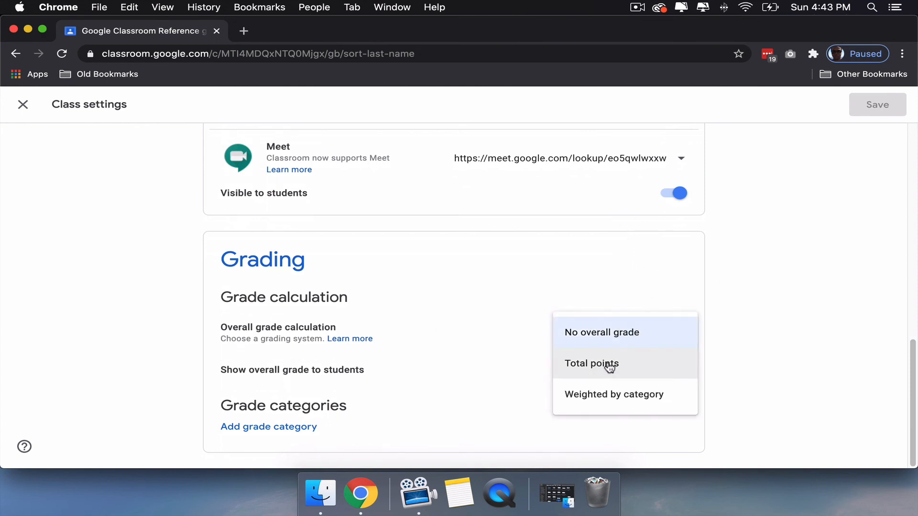
click(717, 325)
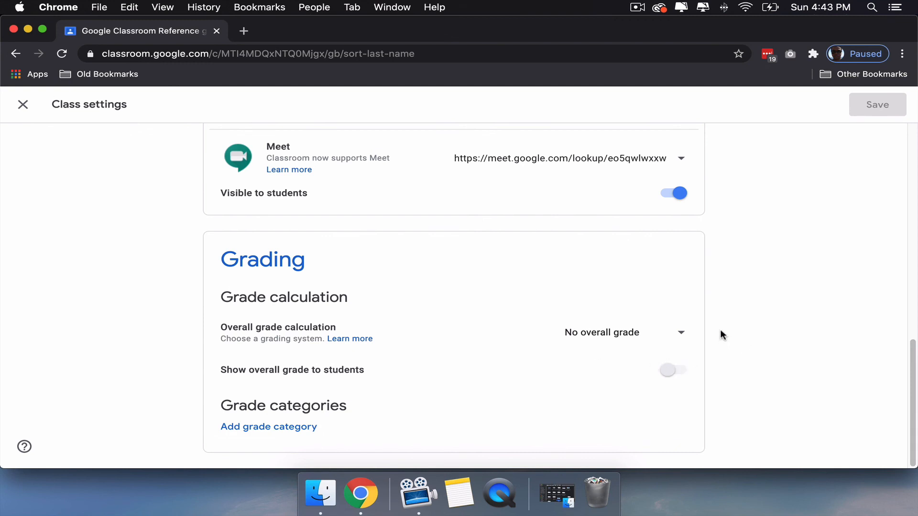
scroll(721, 331, up, 10)
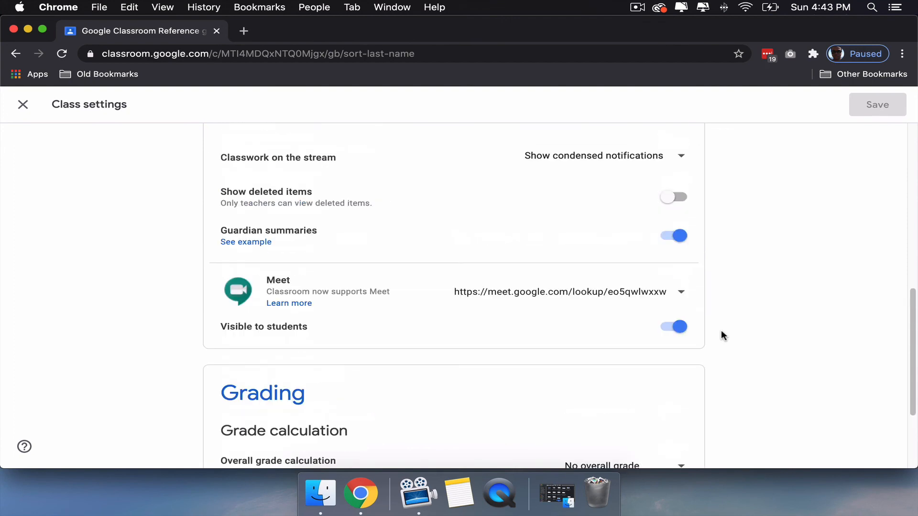
scroll(721, 332, up, 5)
scroll(721, 337, down, 5)
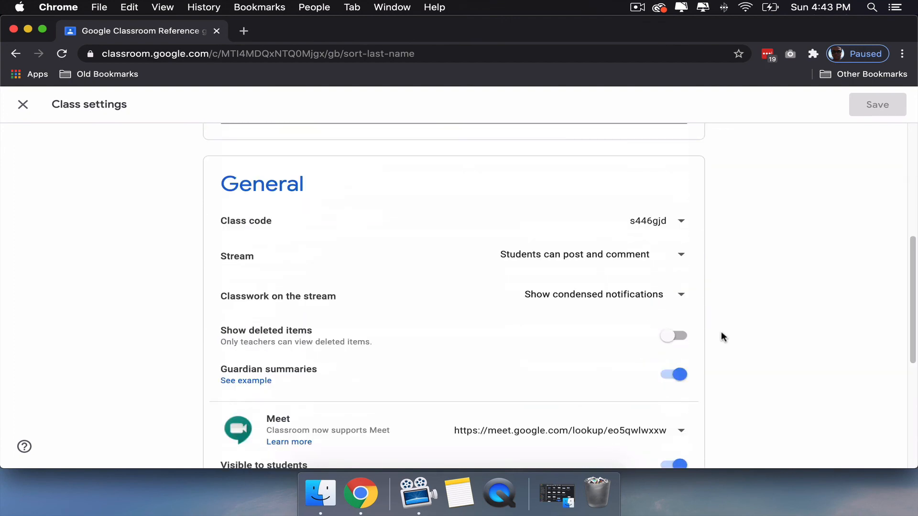